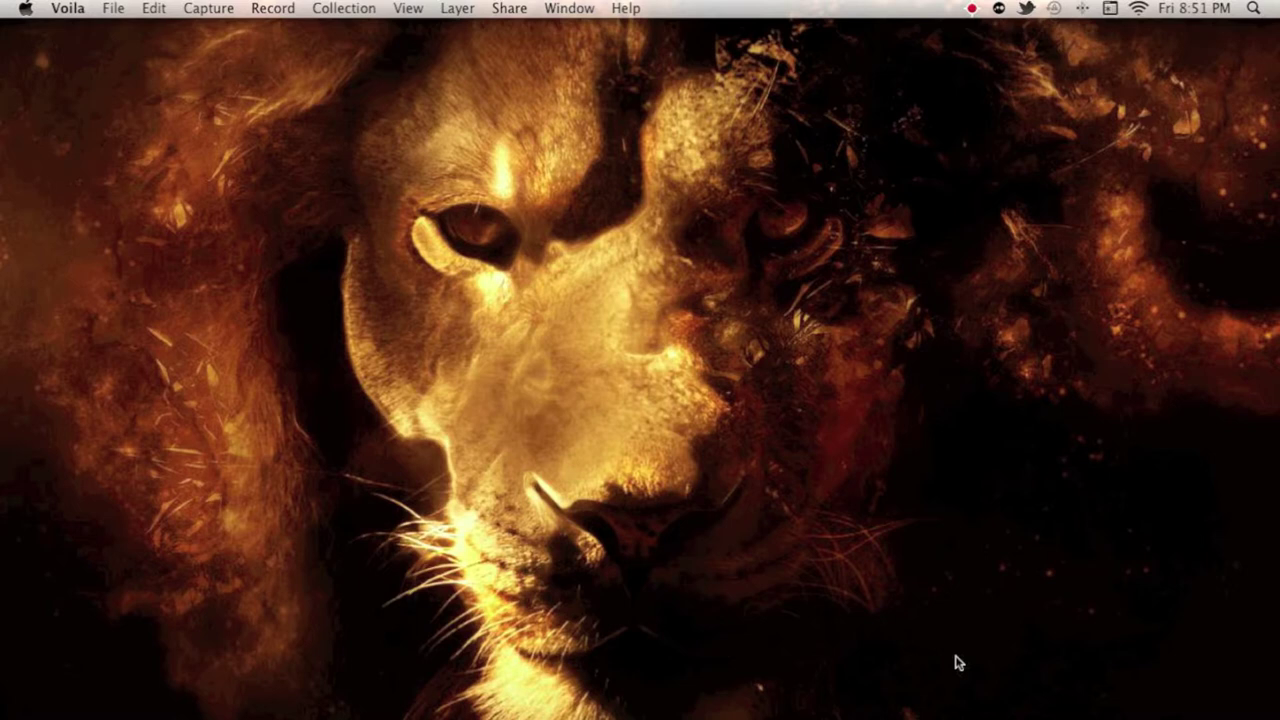
- Reveal the hidden Dock with Option-Command-D
key(alt+super+d)
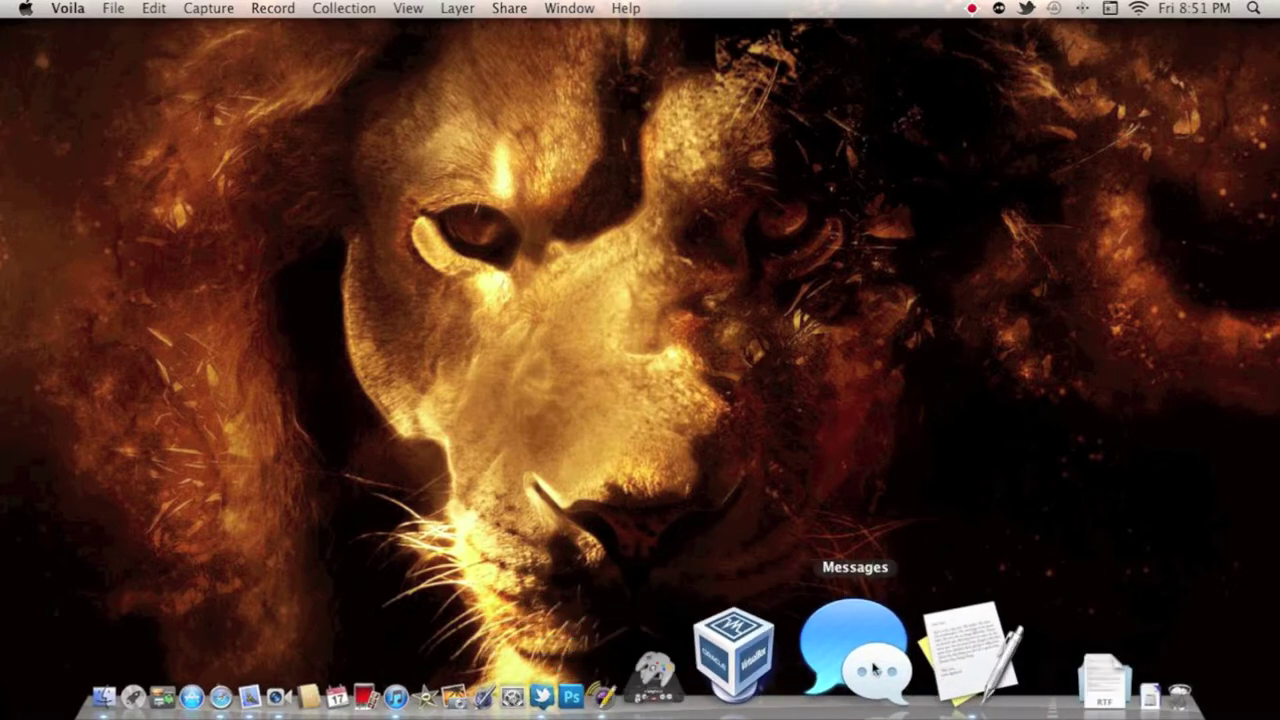
- Launch Messages from the Dock, shift the Buddies window left, and open Preferences at Accounts
click(874, 668)
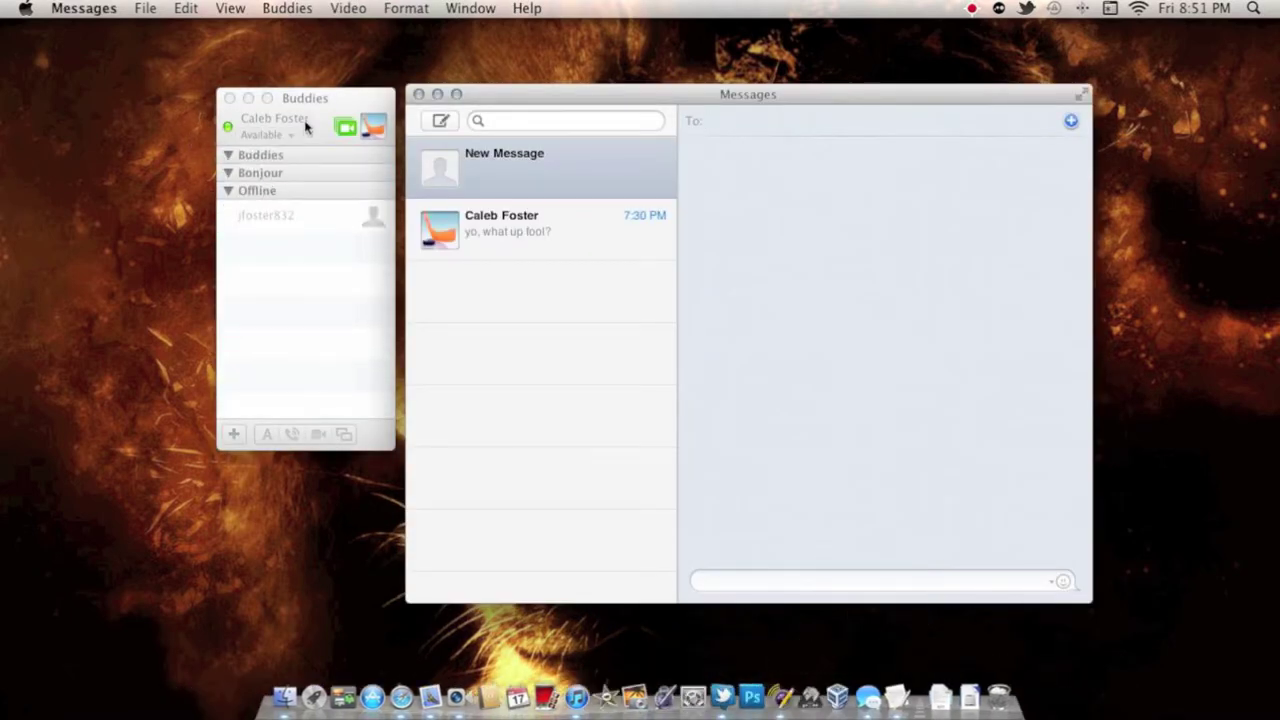
drag(325, 104, 201, 112)
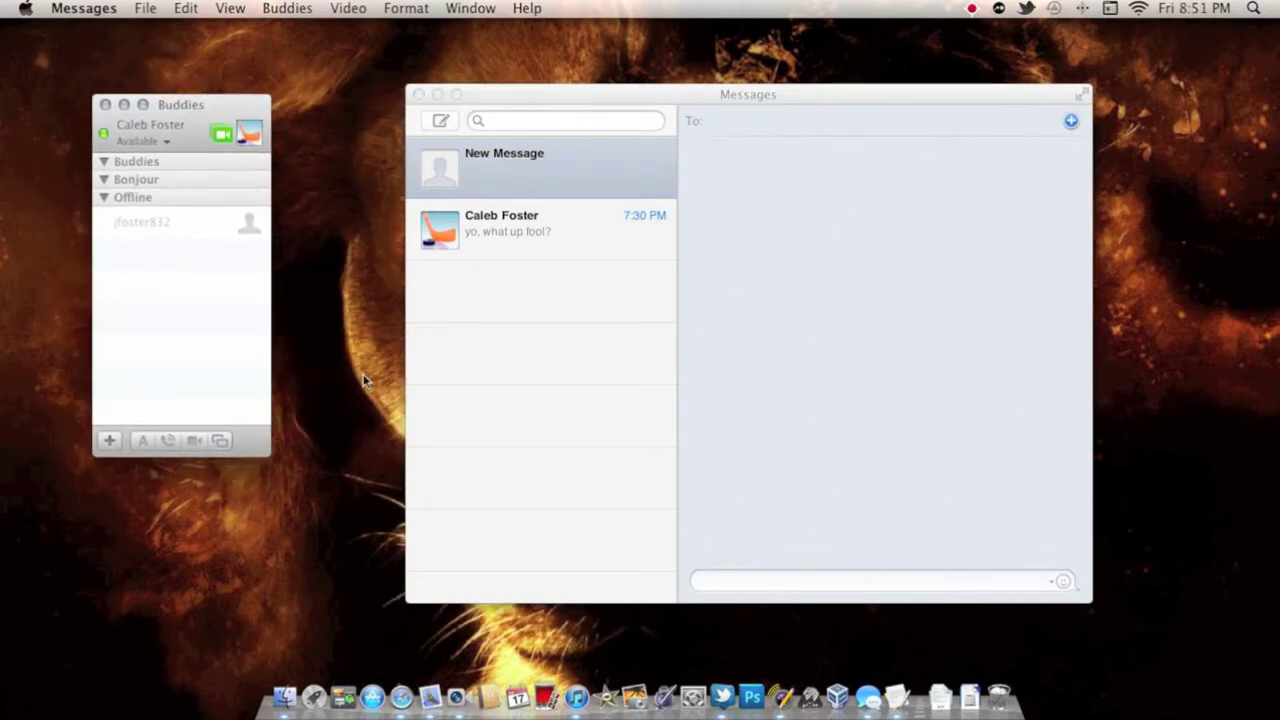
click(146, 9)
mouse_move(96, 10)
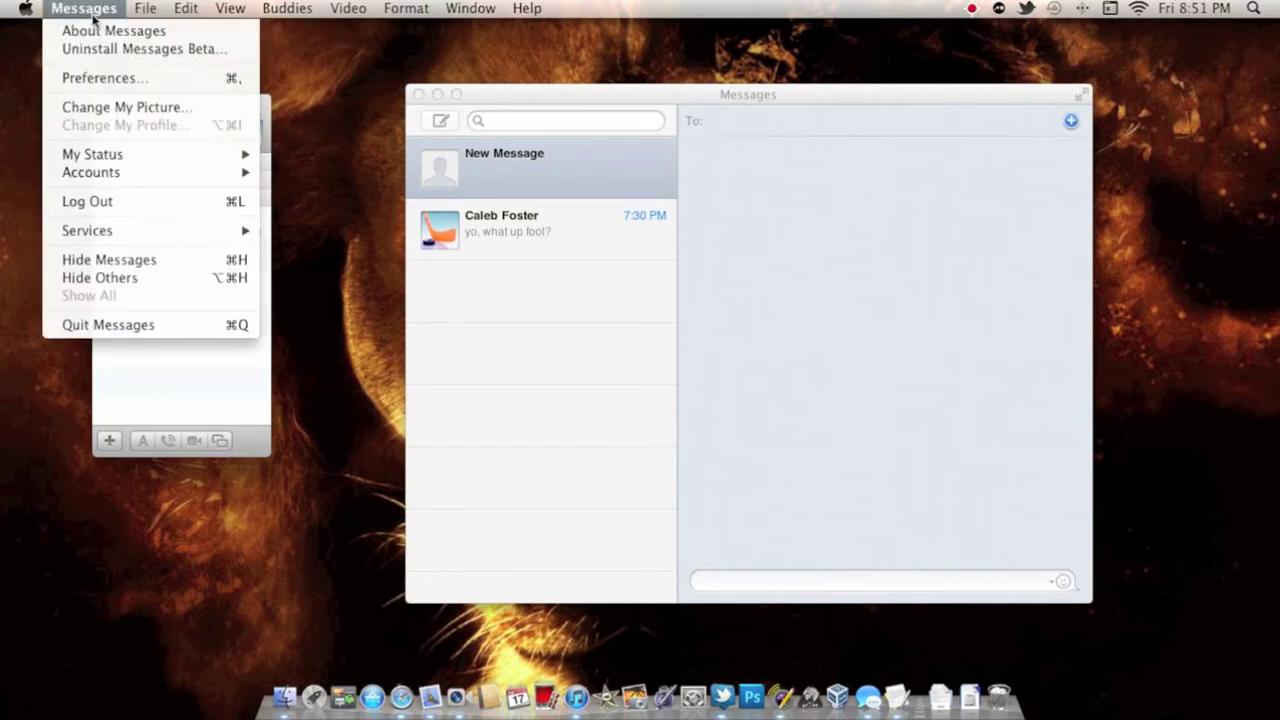
click(100, 77)
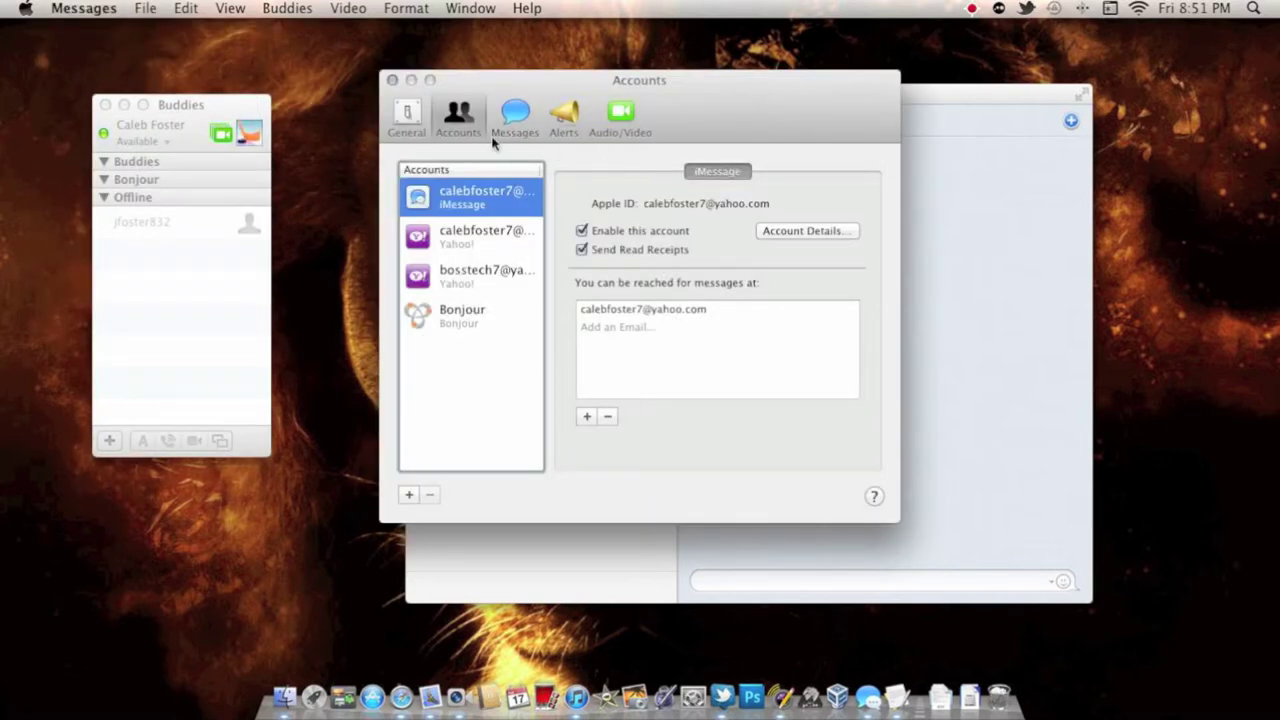
- Browse the Account Type list, leave AIM selected, cancel the sheet, and switch to General
click(407, 494)
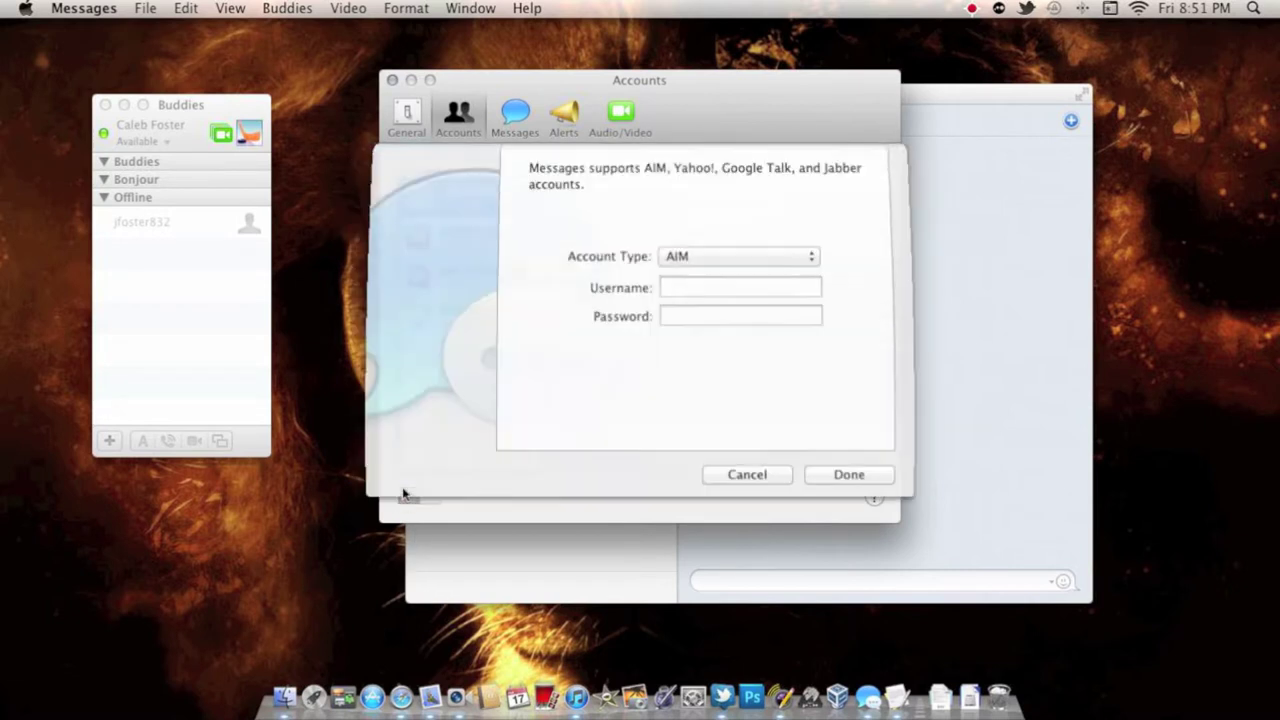
click(724, 288)
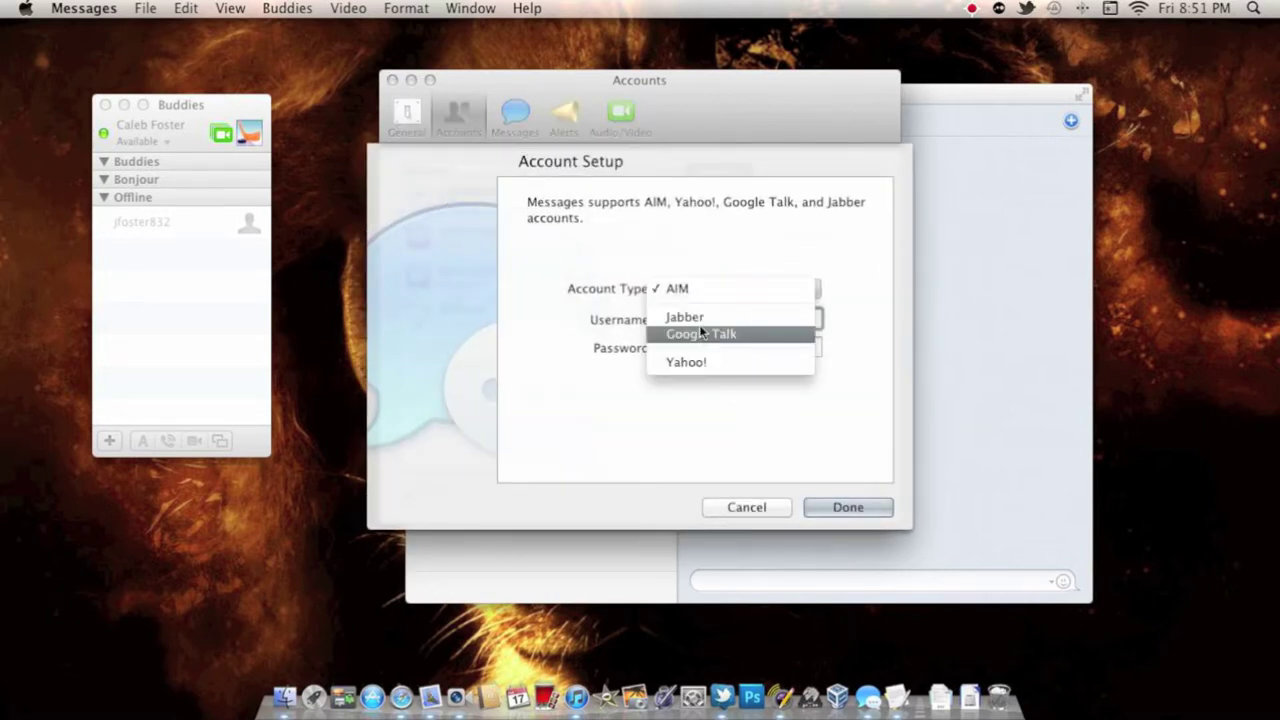
click(757, 512)
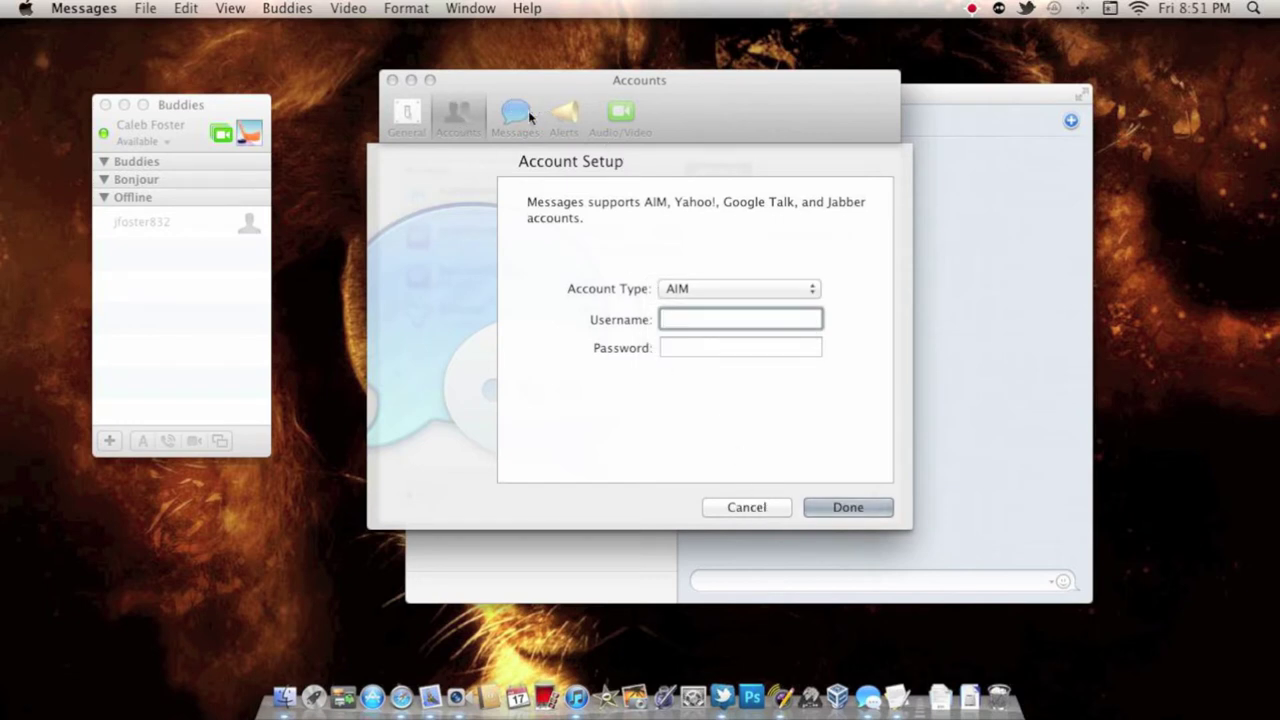
click(830, 510)
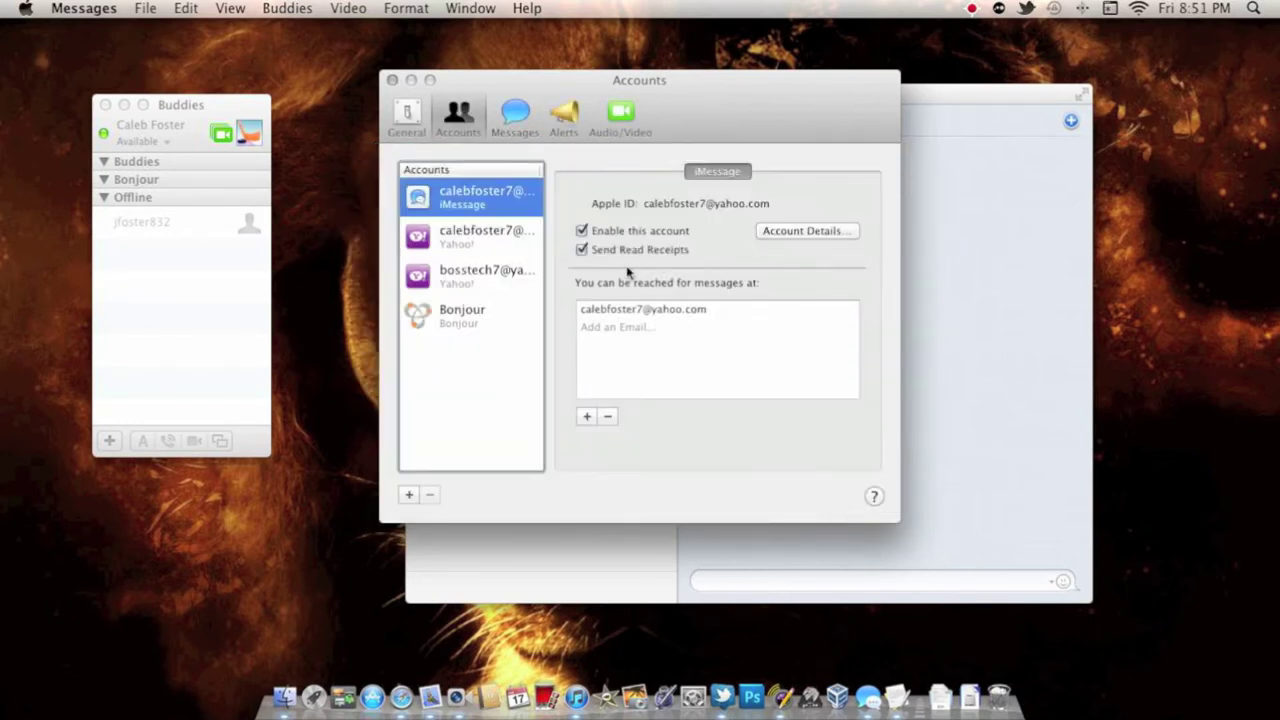
click(419, 119)
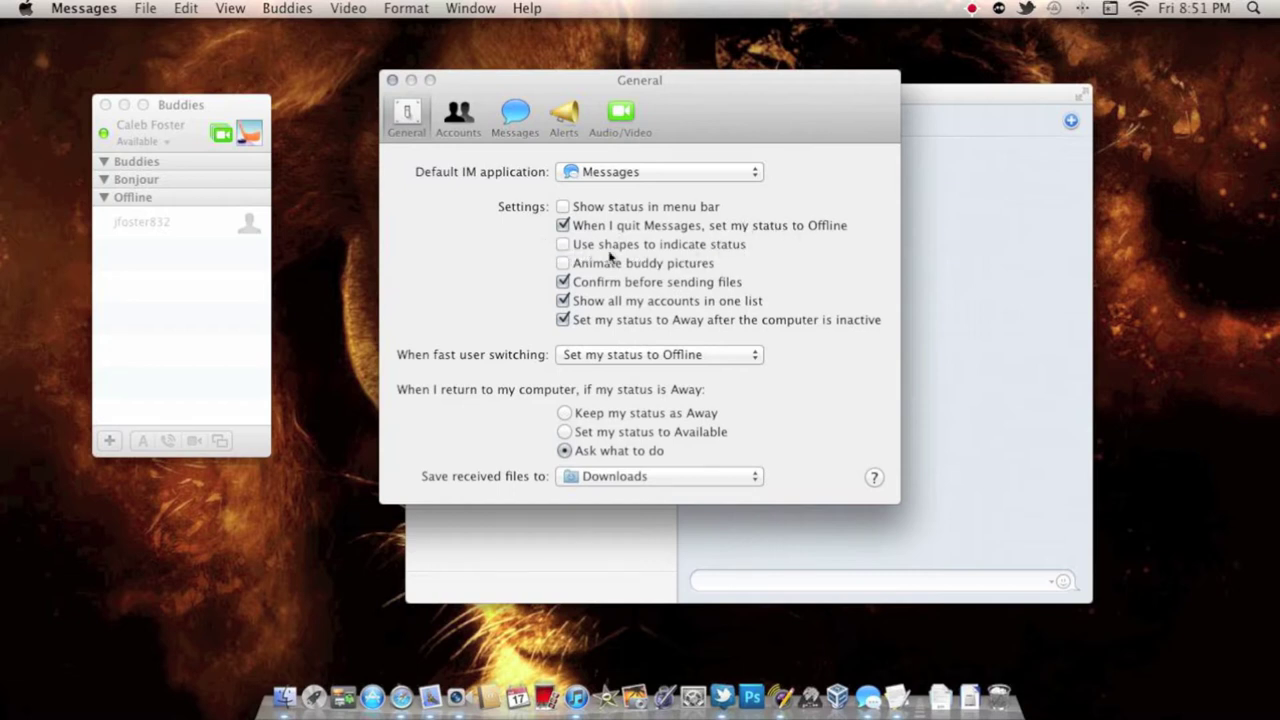
- Enable Animate buddy pictures, then browse the Accounts, Messages and Alerts panes, keeping When I Log In
click(562, 265)
click(464, 117)
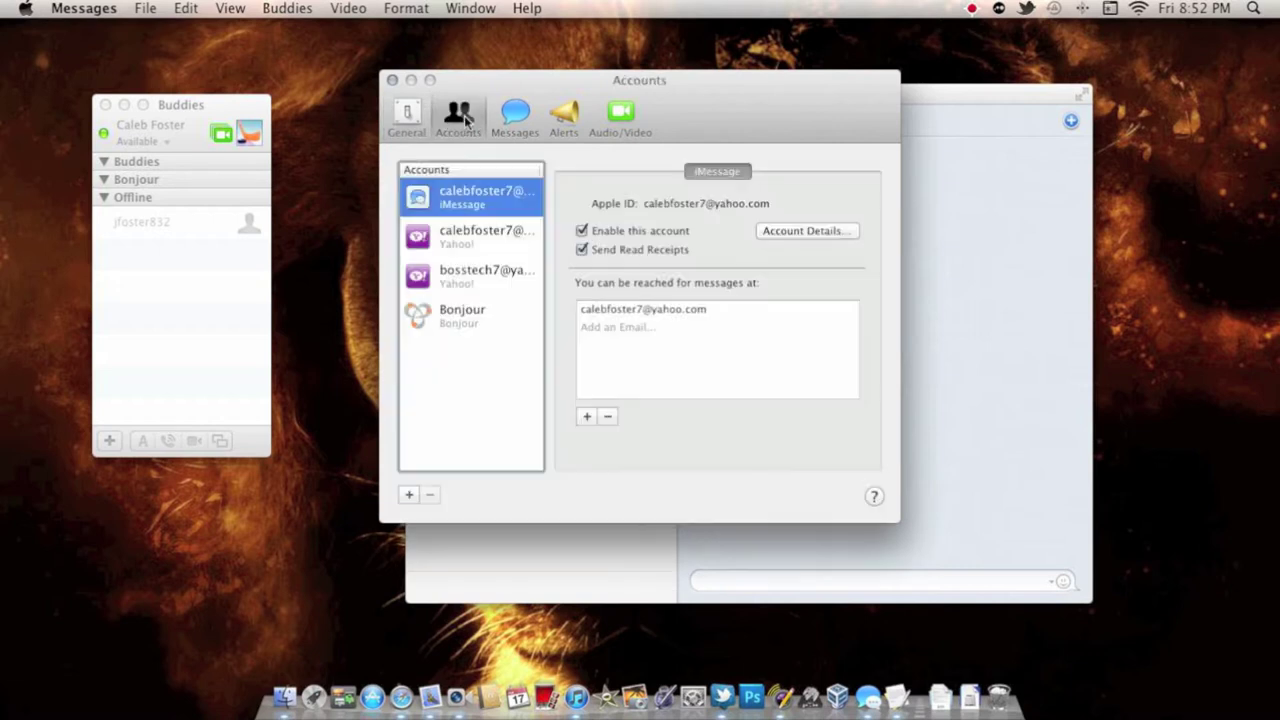
click(516, 117)
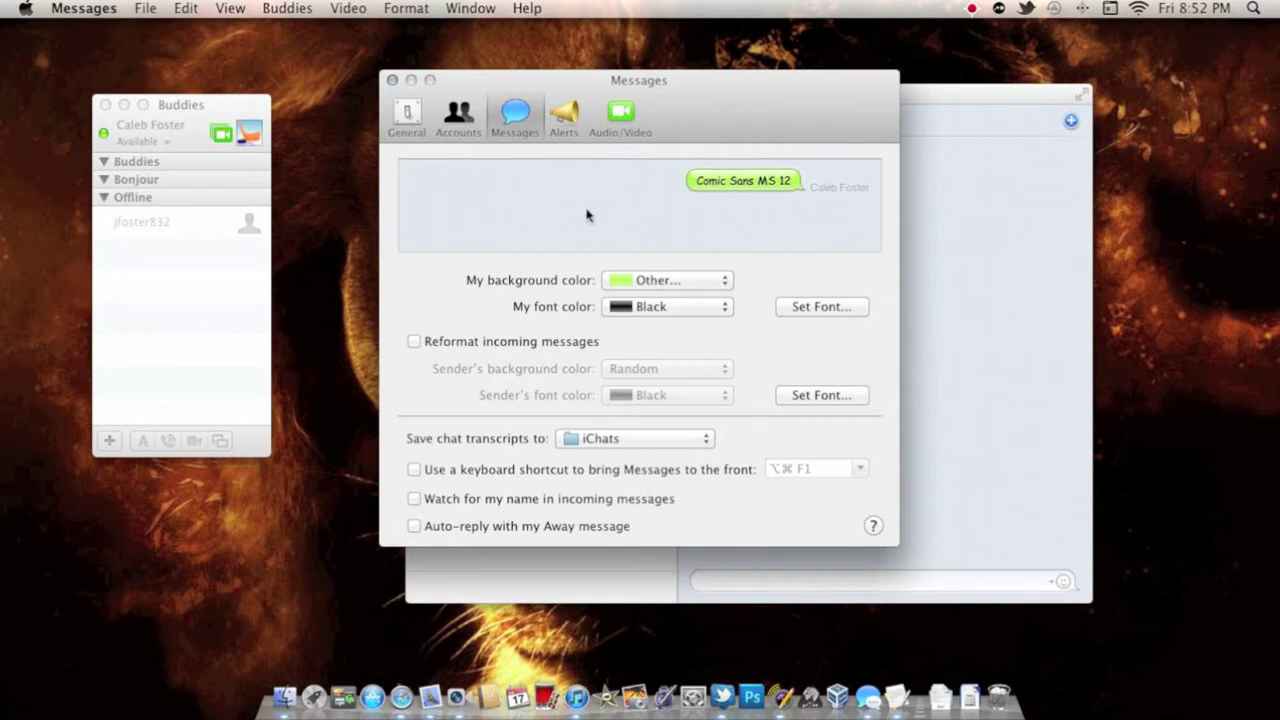
click(565, 118)
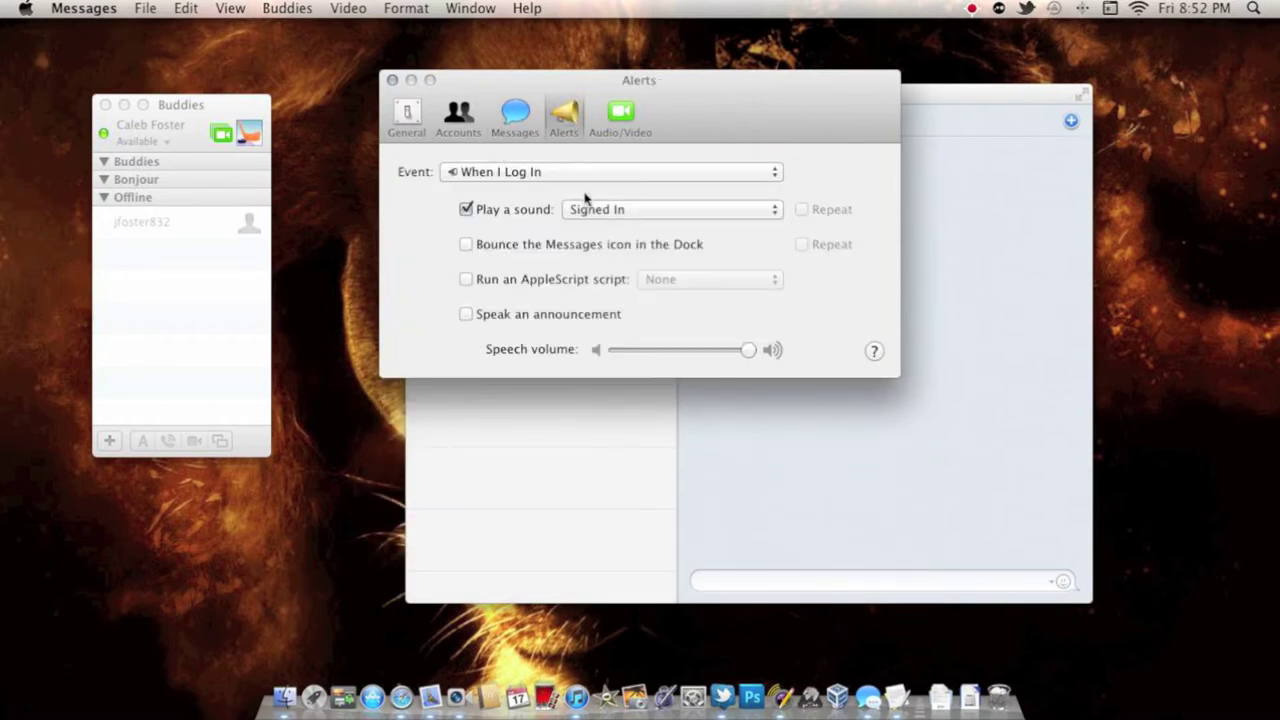
click(631, 174)
click(631, 174)
- Close Preferences, reposition the conversation window, and send 'Hey' to your own account
click(392, 79)
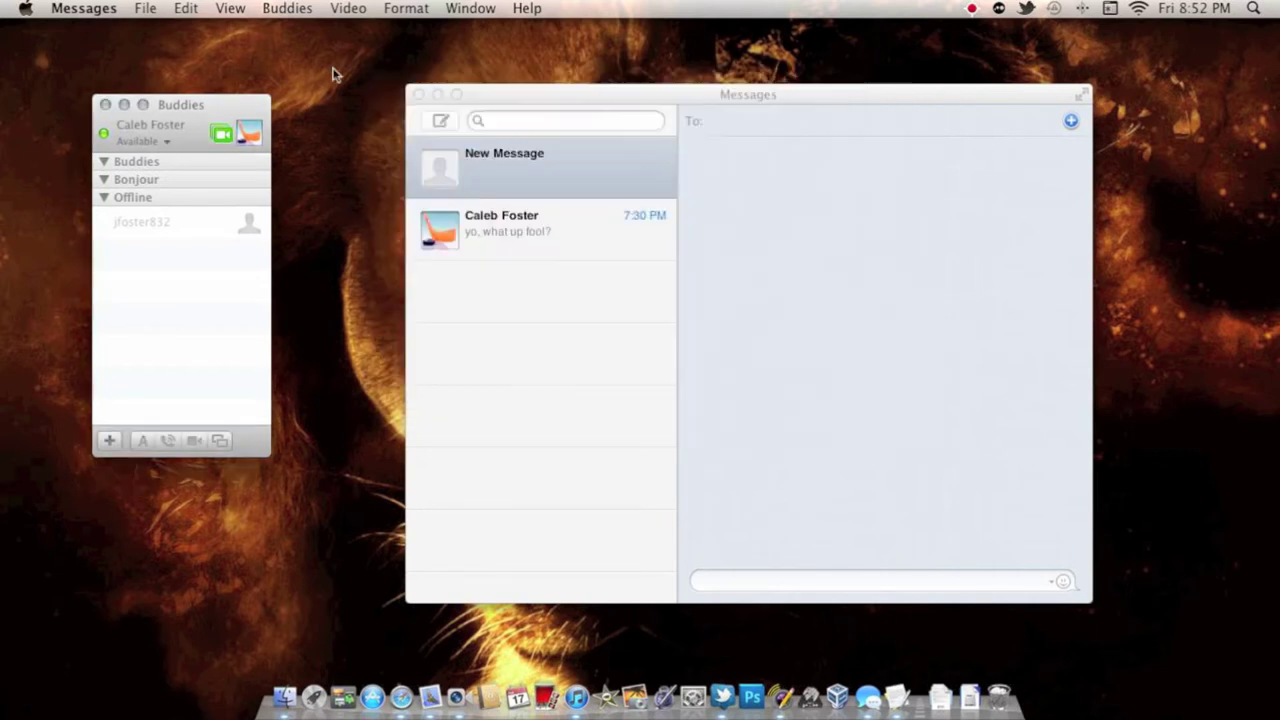
drag(800, 89, 678, 70)
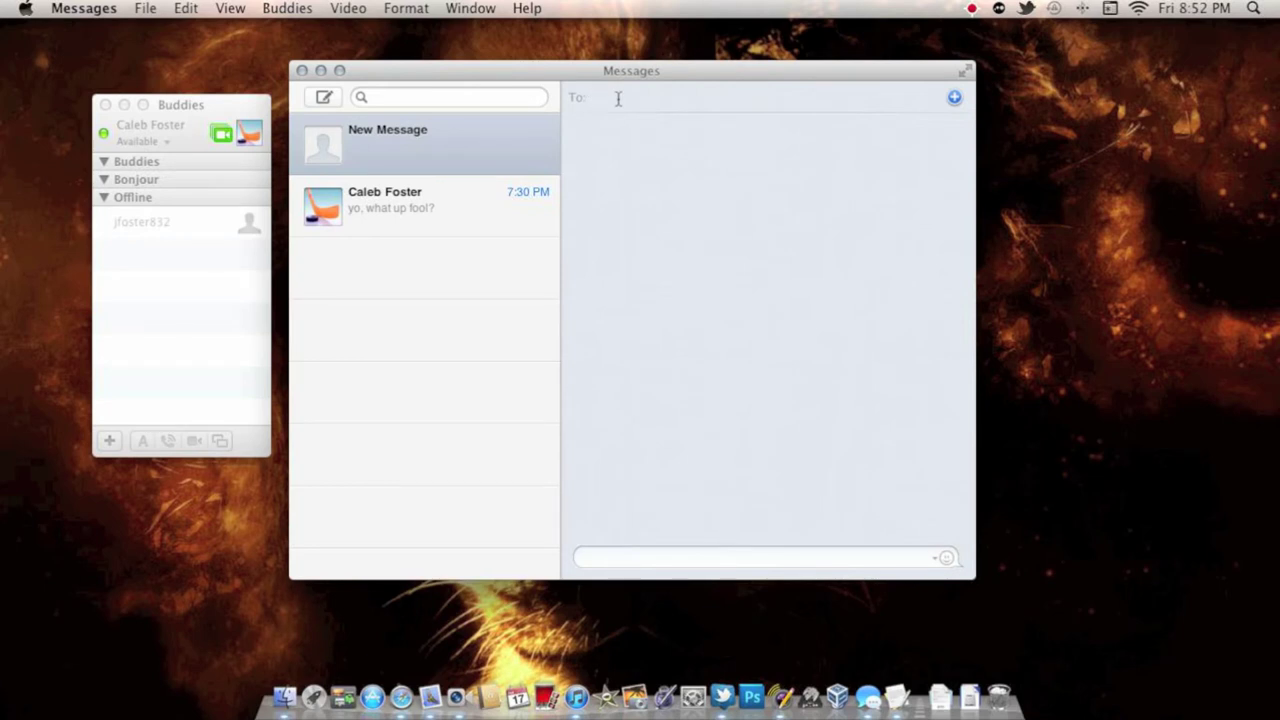
click(757, 127)
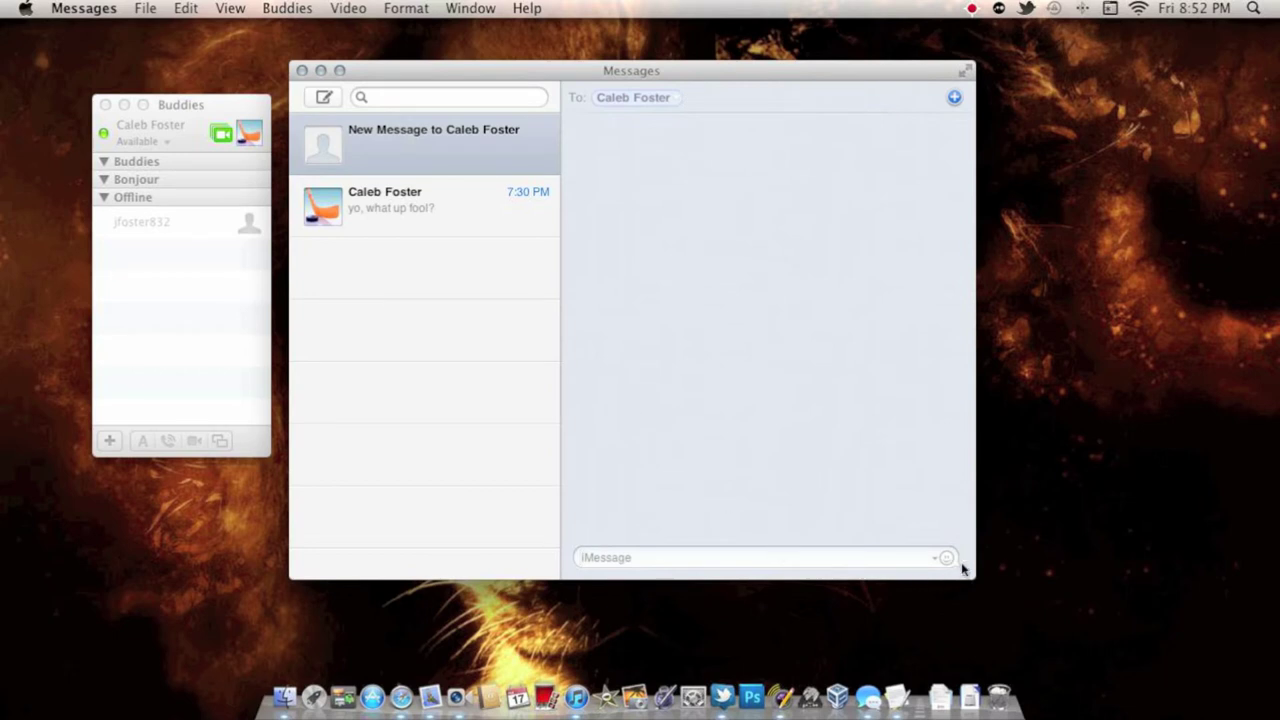
text(Hey)
key(Return)
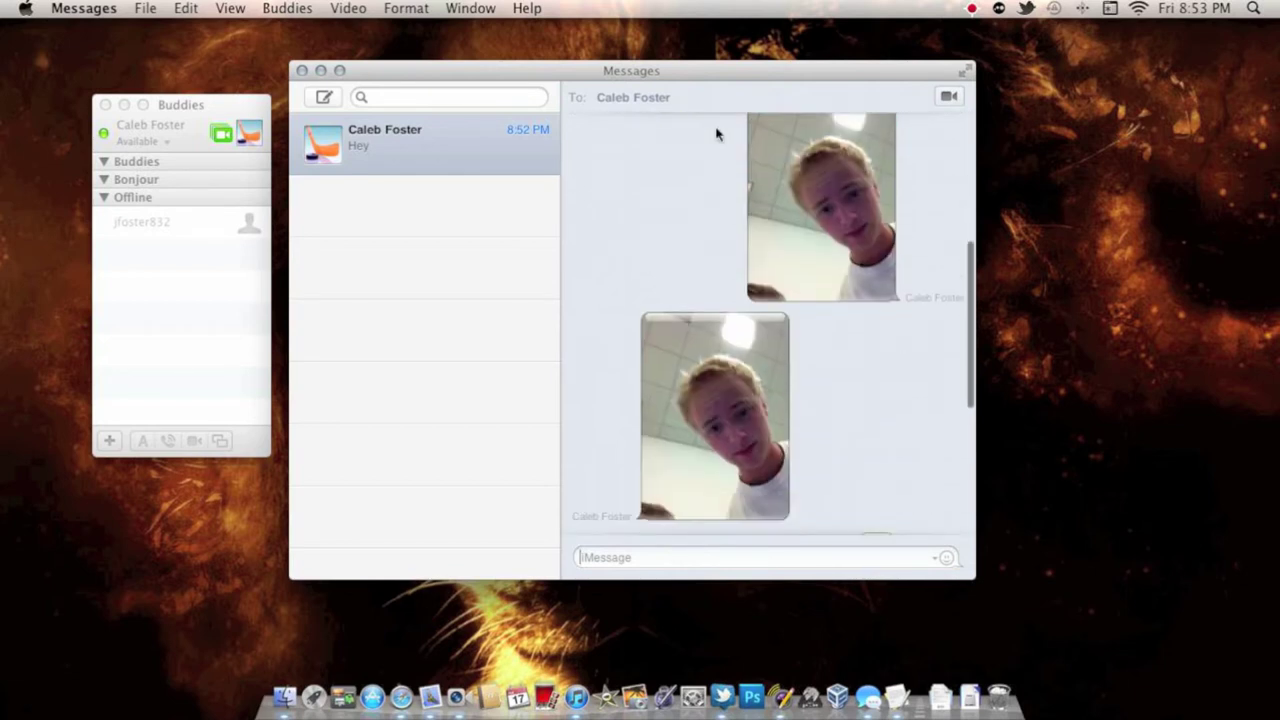
scroll(834, 408, down, 10)
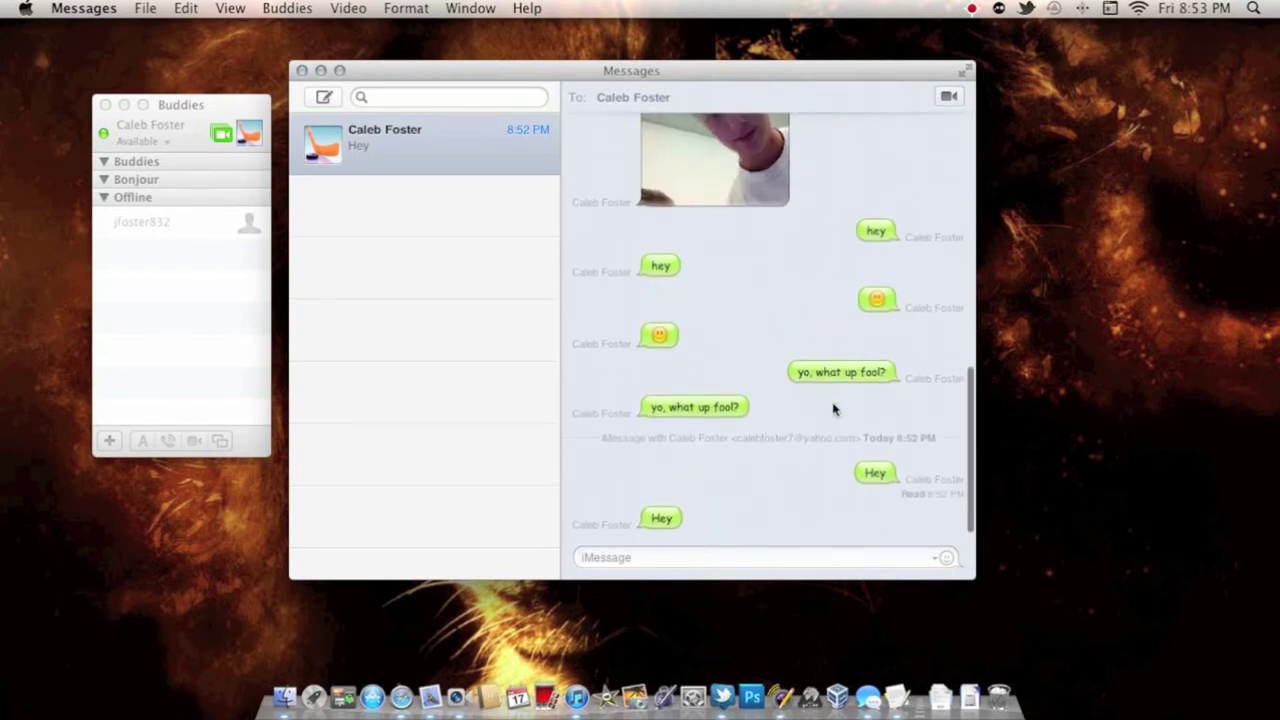
- Show transcript smileys as plain text, then turn smiley icons back on
right_click(869, 290)
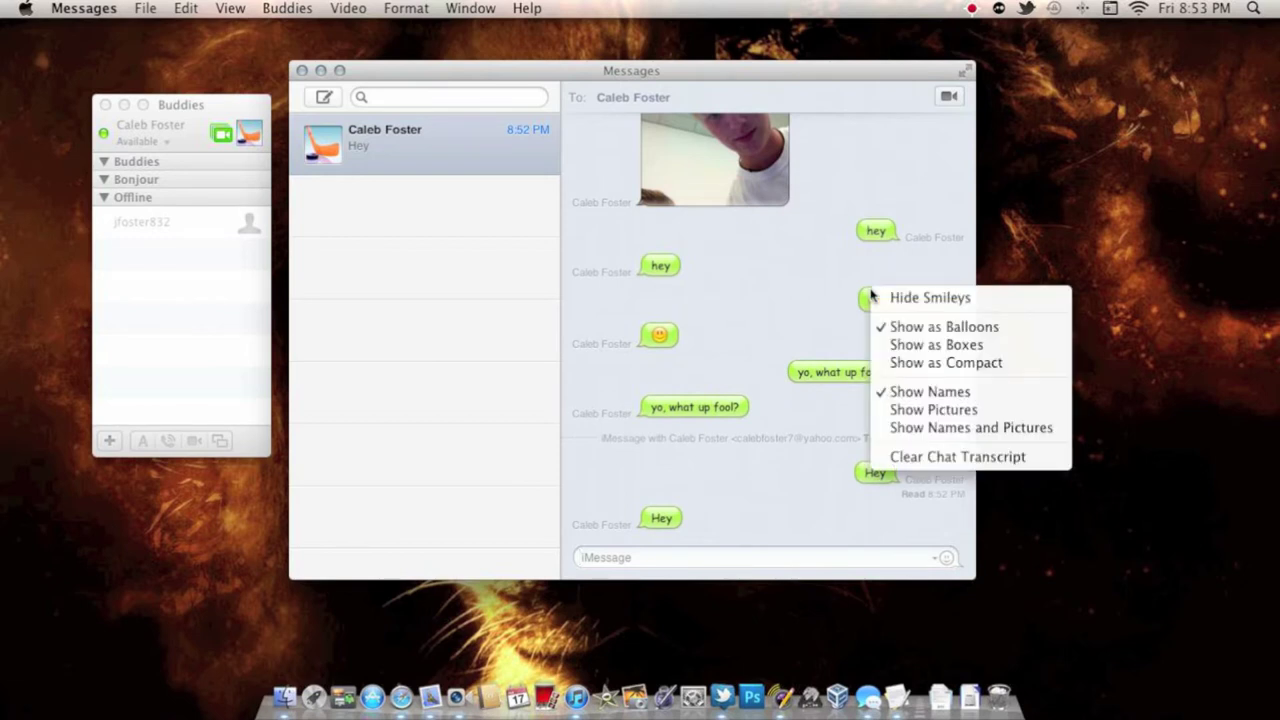
click(934, 299)
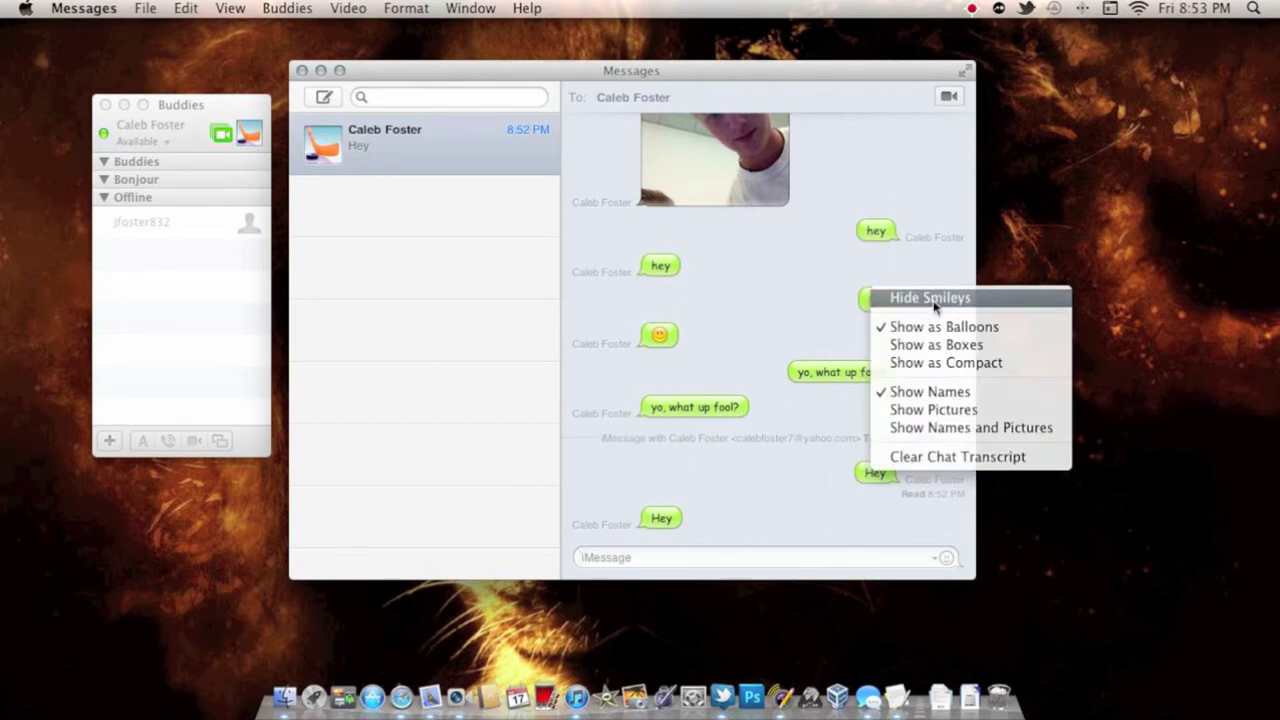
right_click(677, 347)
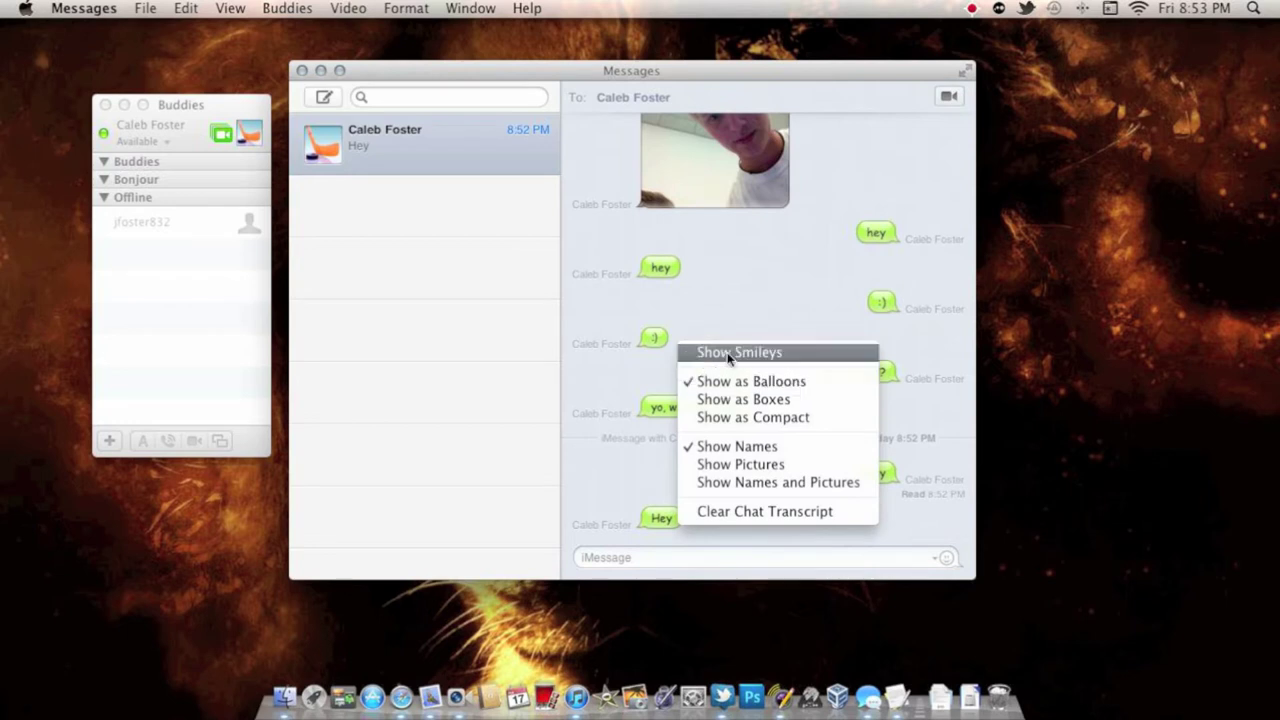
click(727, 352)
- Try the Boxes and Compact transcript styles, then return to Balloons
right_click(784, 311)
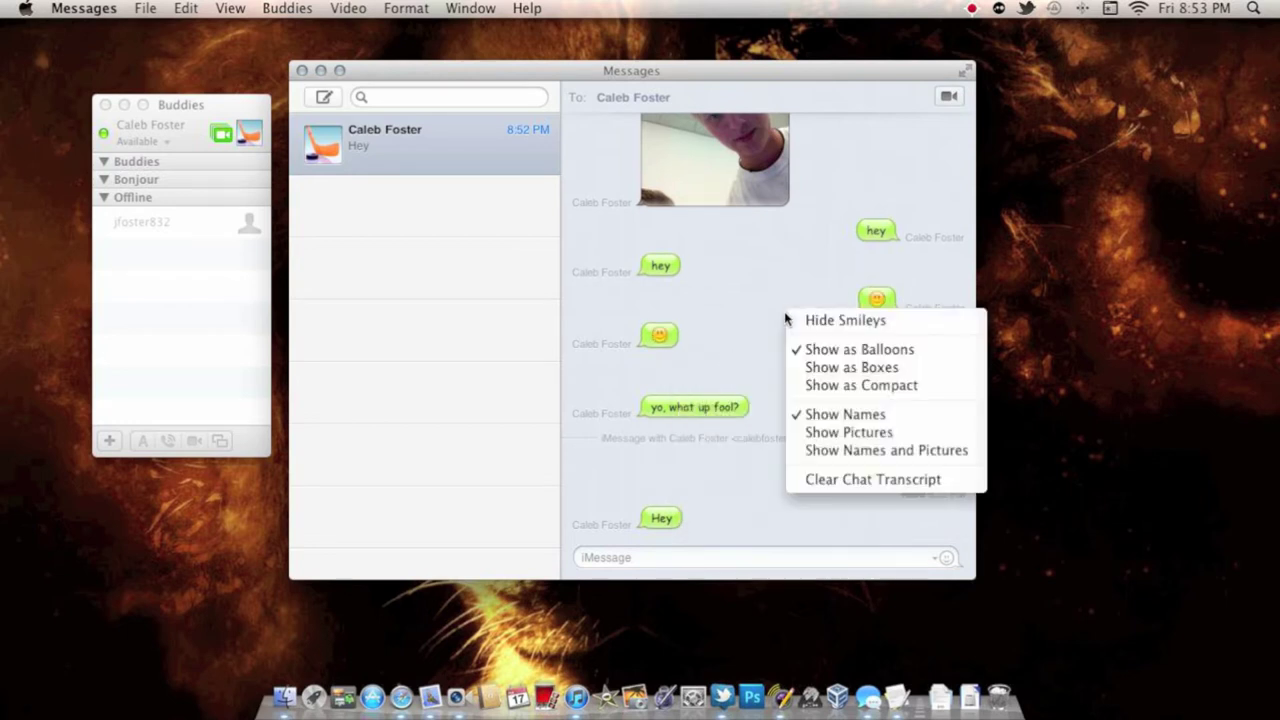
click(840, 368)
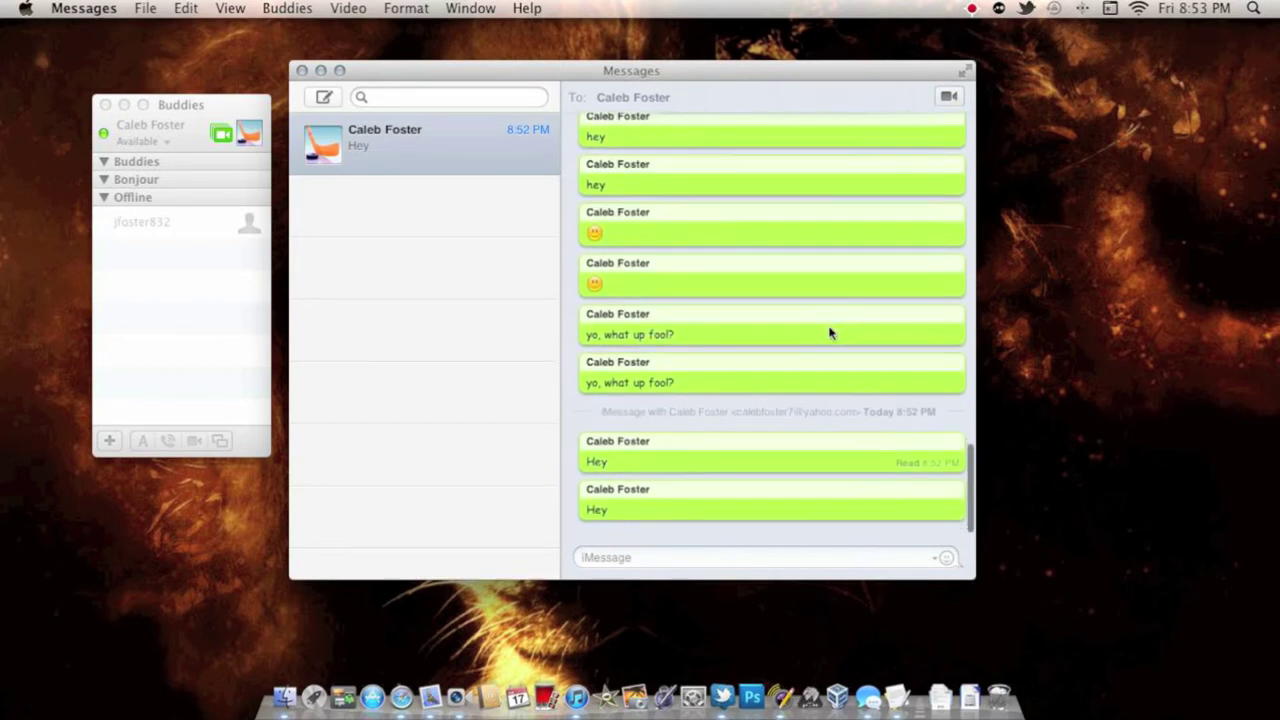
right_click(830, 333)
click(893, 398)
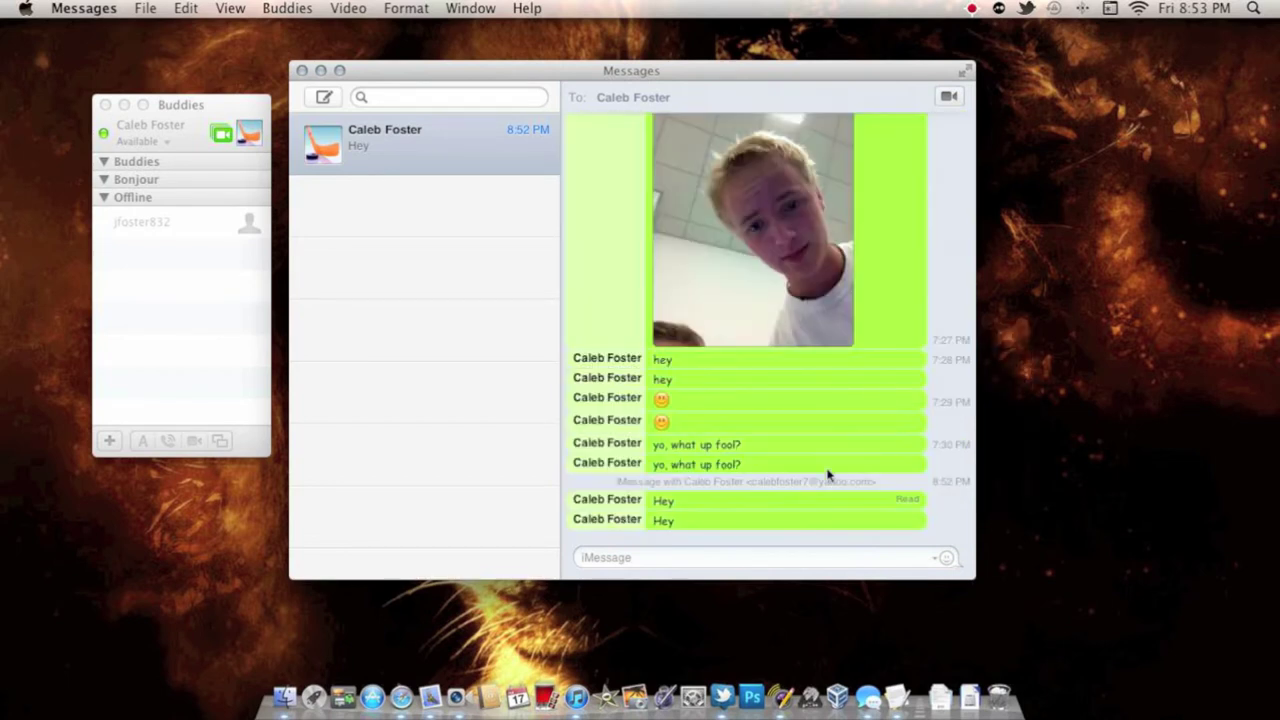
right_click(785, 480)
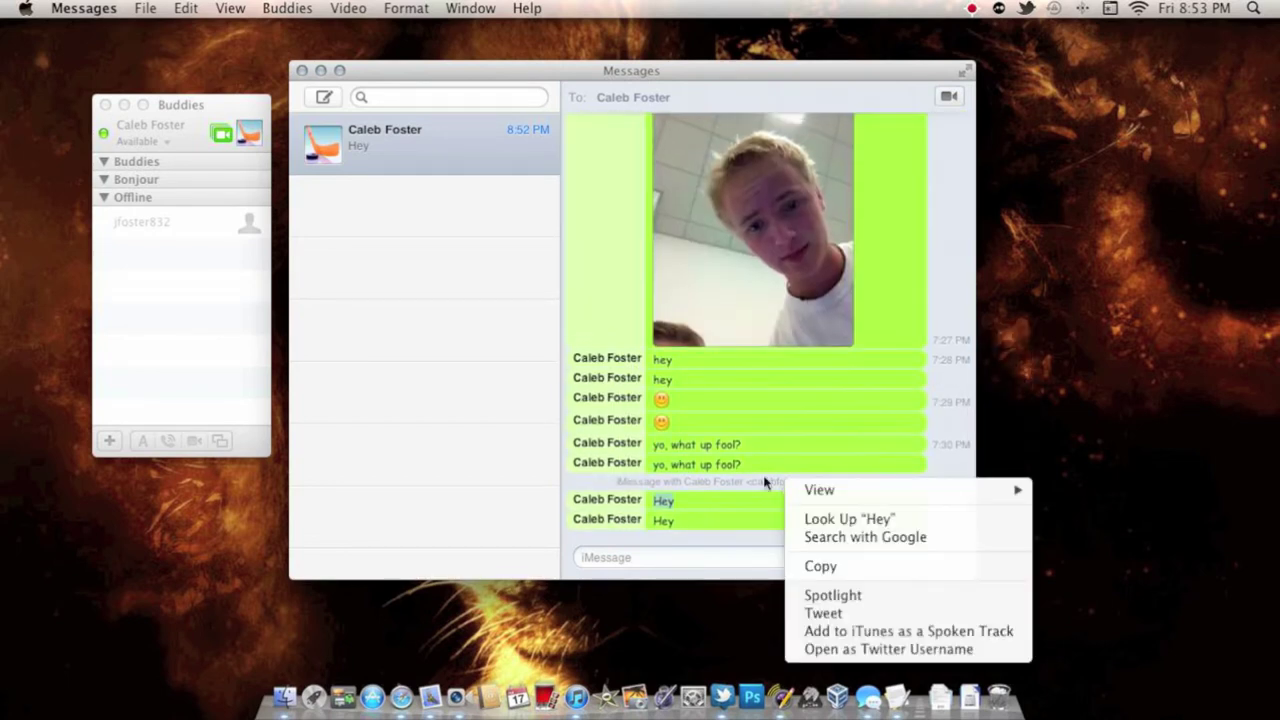
right_click(838, 390)
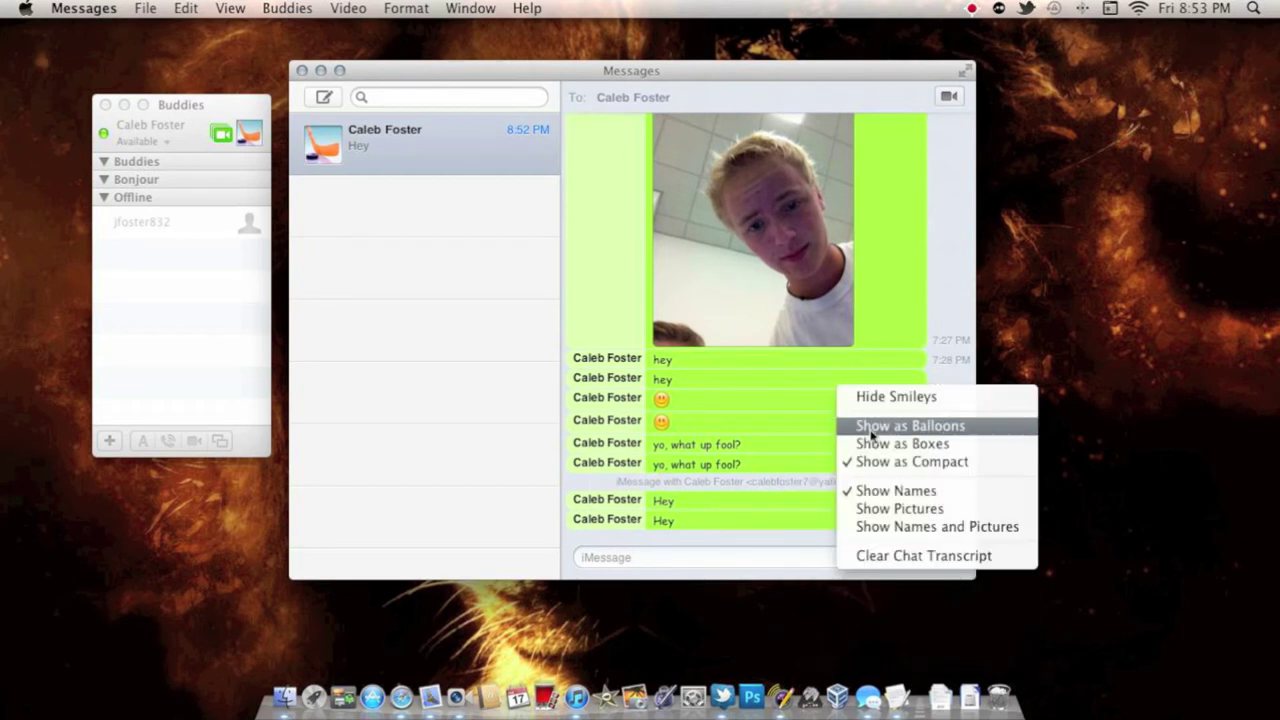
click(874, 430)
- Show buddy pictures beside messages, then switch to both names and pictures
right_click(828, 408)
click(828, 408)
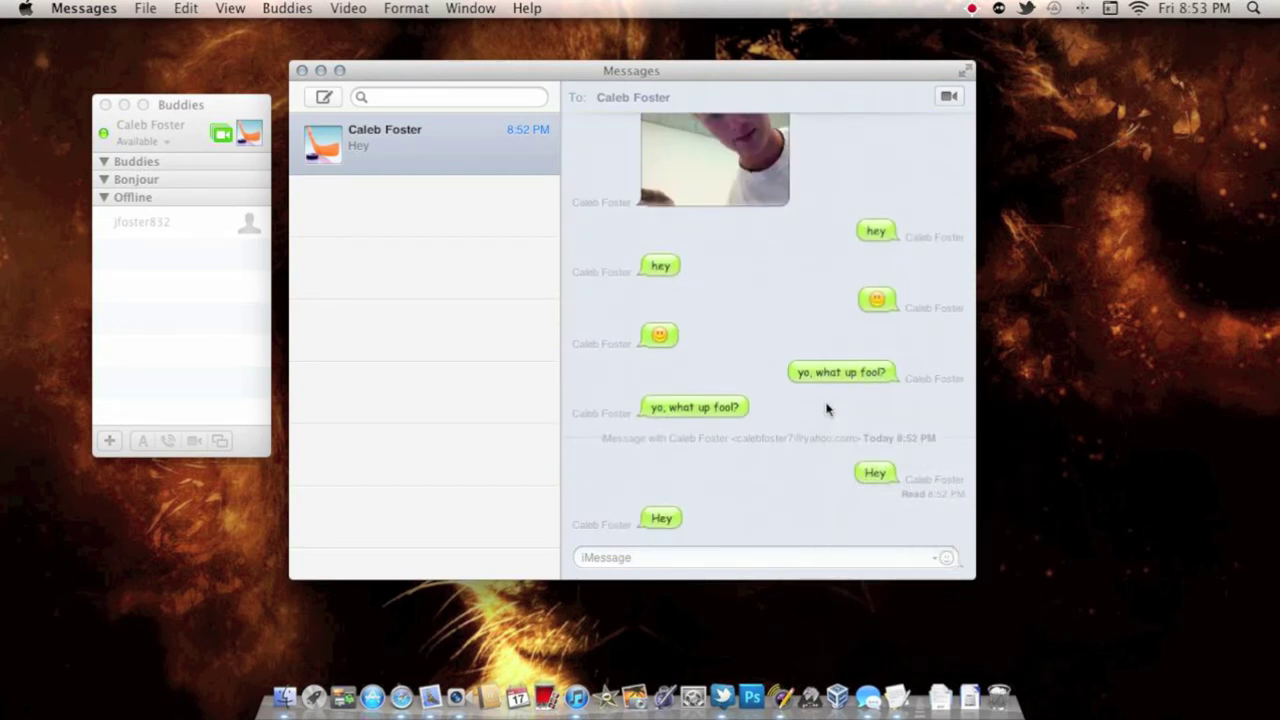
right_click(828, 408)
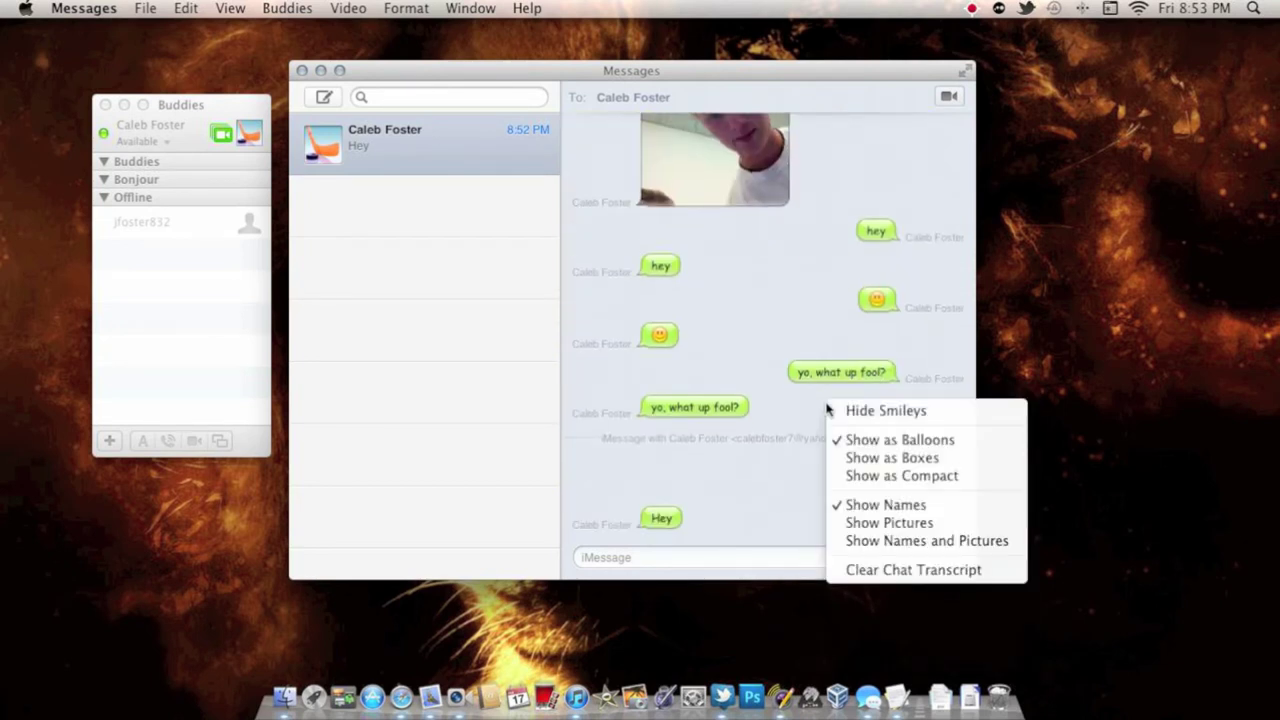
click(880, 523)
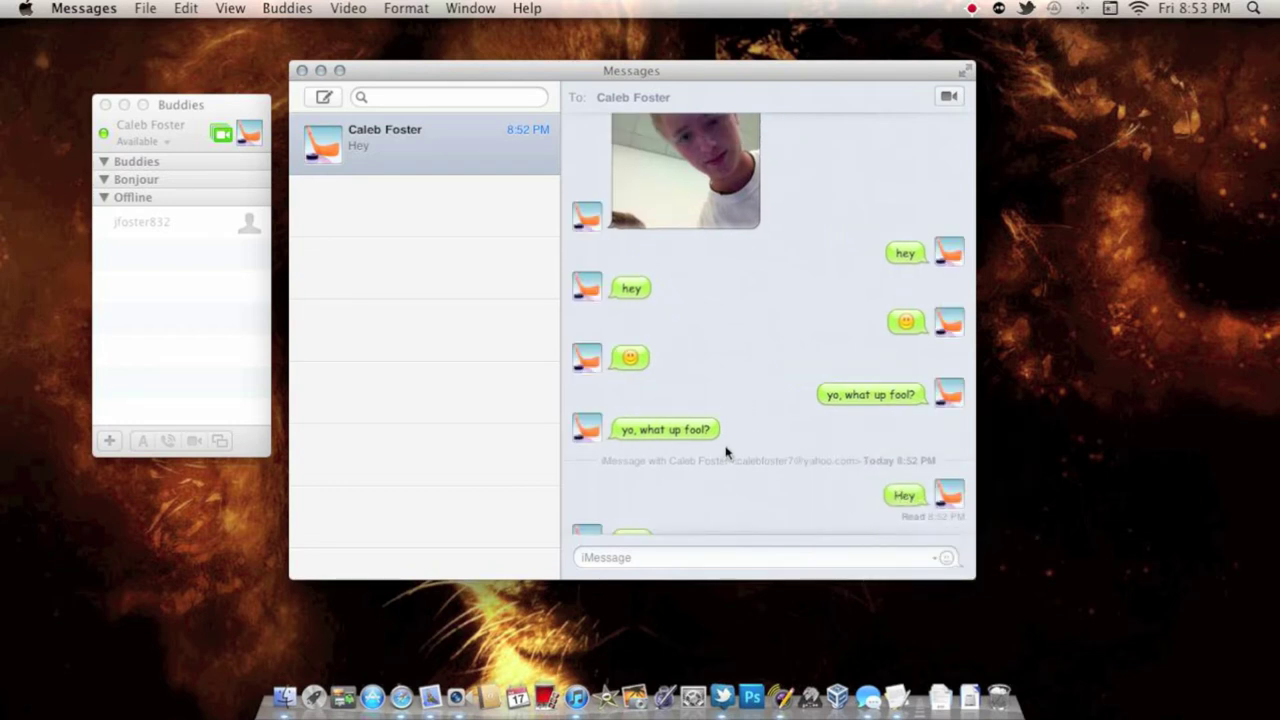
right_click(820, 402)
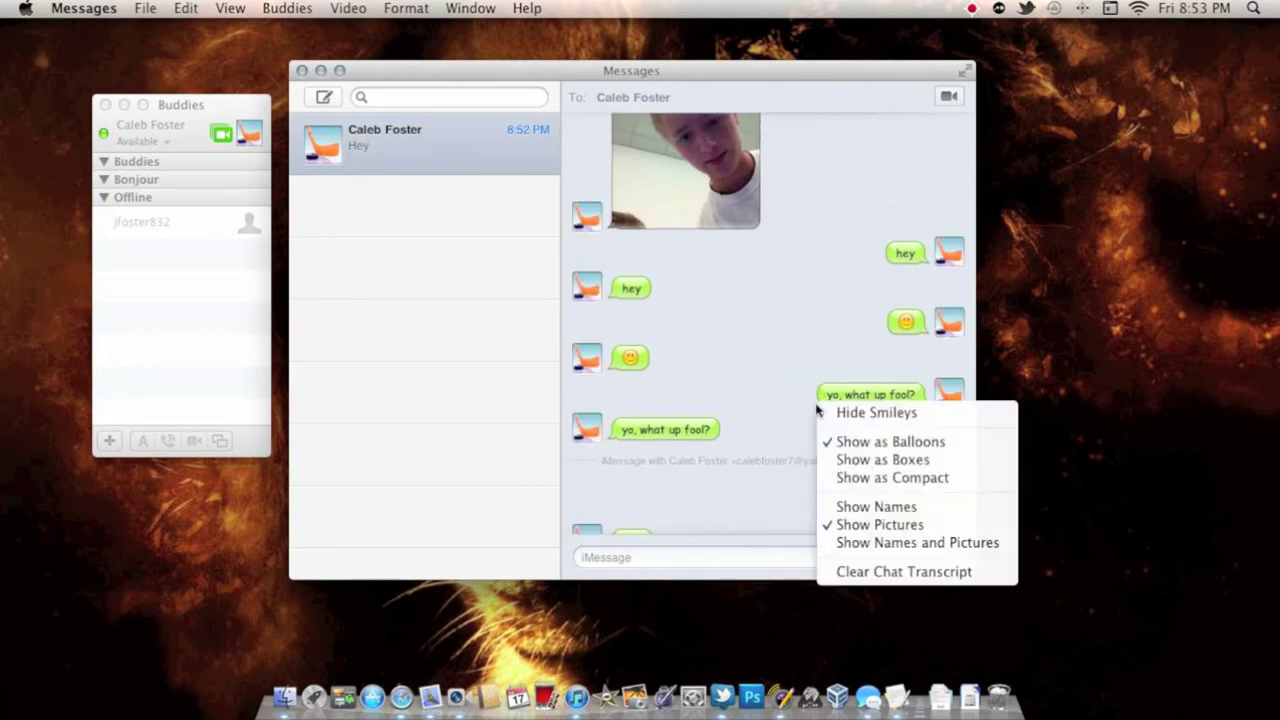
click(863, 543)
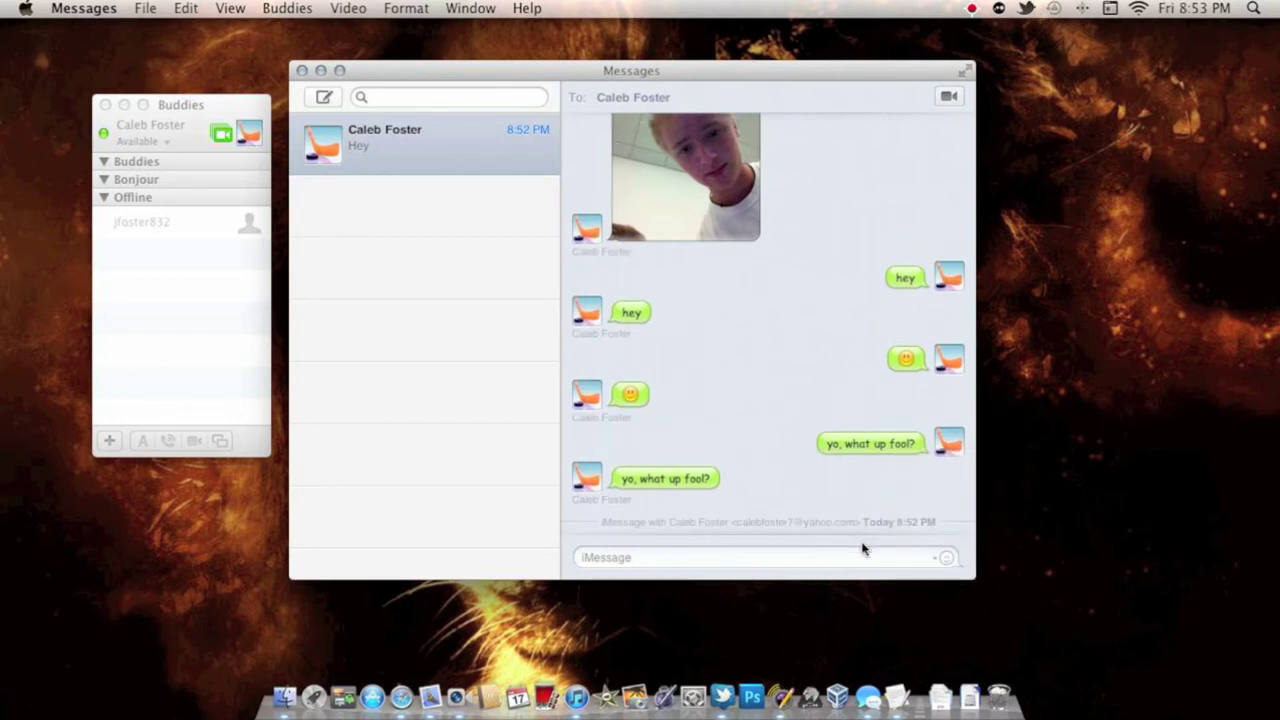
- Clear the chat transcript and place the cursor in the message field
right_click(766, 450)
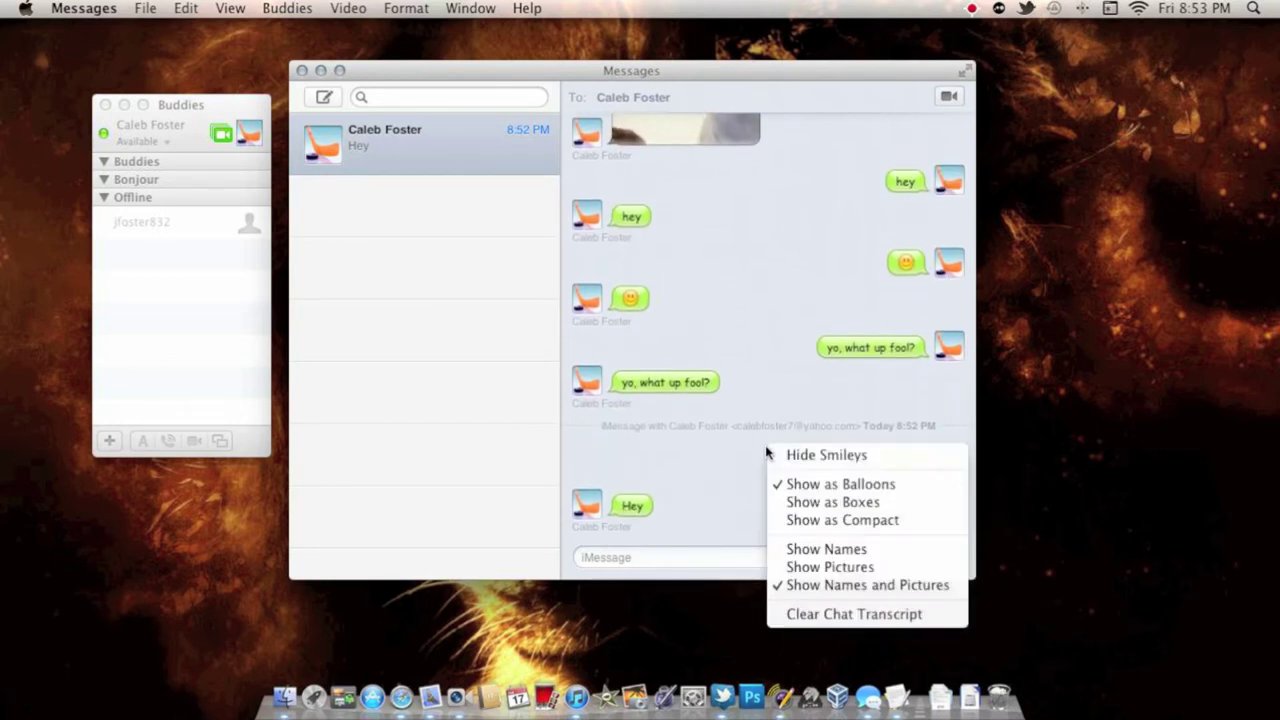
click(836, 613)
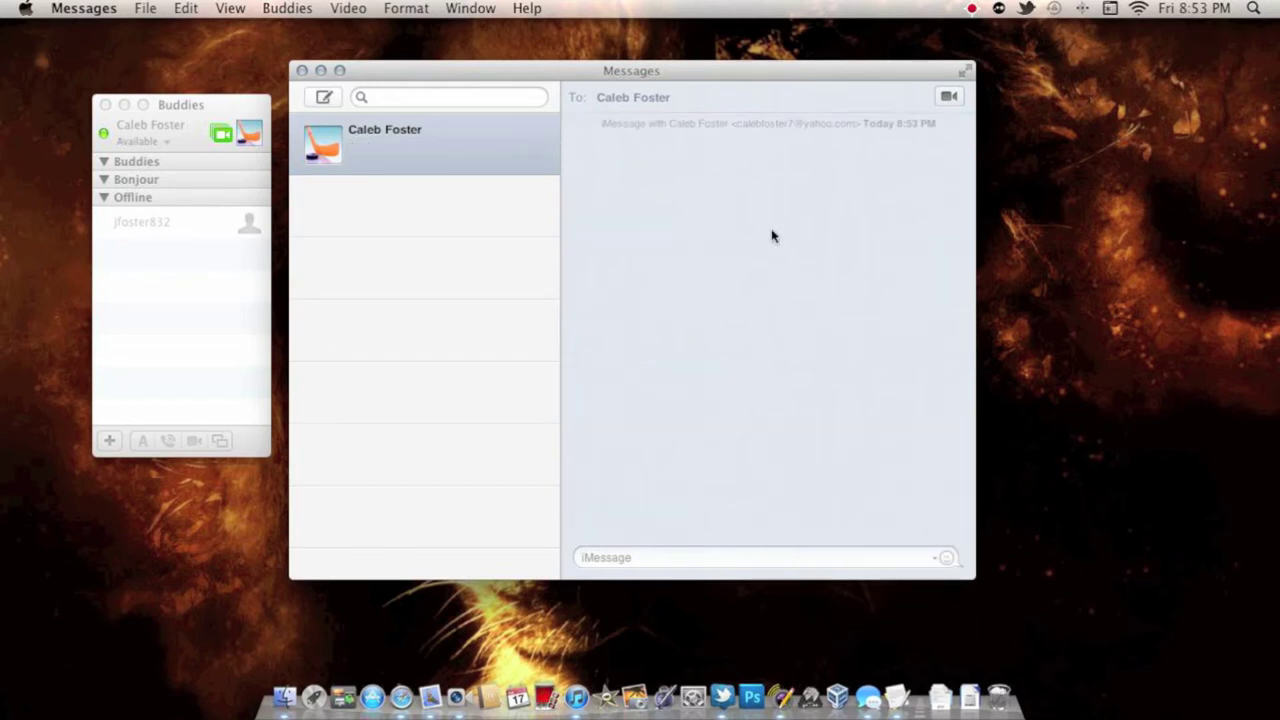
click(649, 553)
click(148, 8)
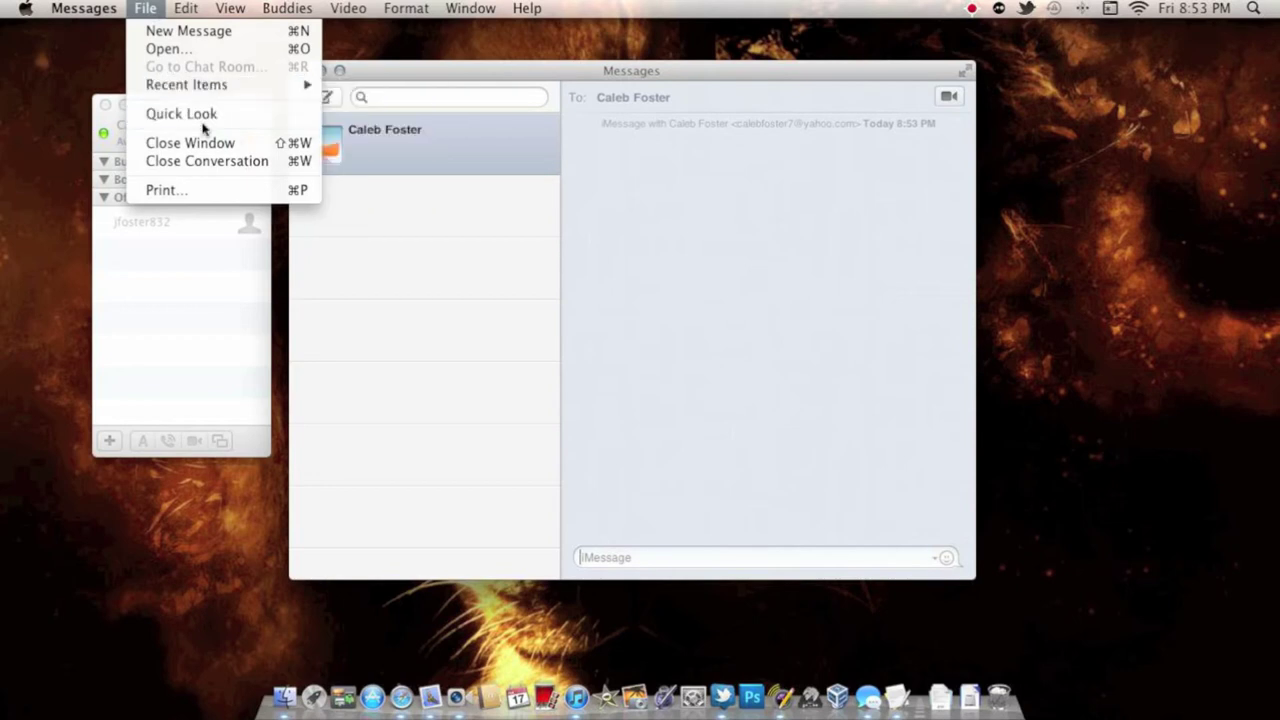
- Insert the Nerd smiley via Edit > Insert Smiley and send it
mouse_move(187, 9)
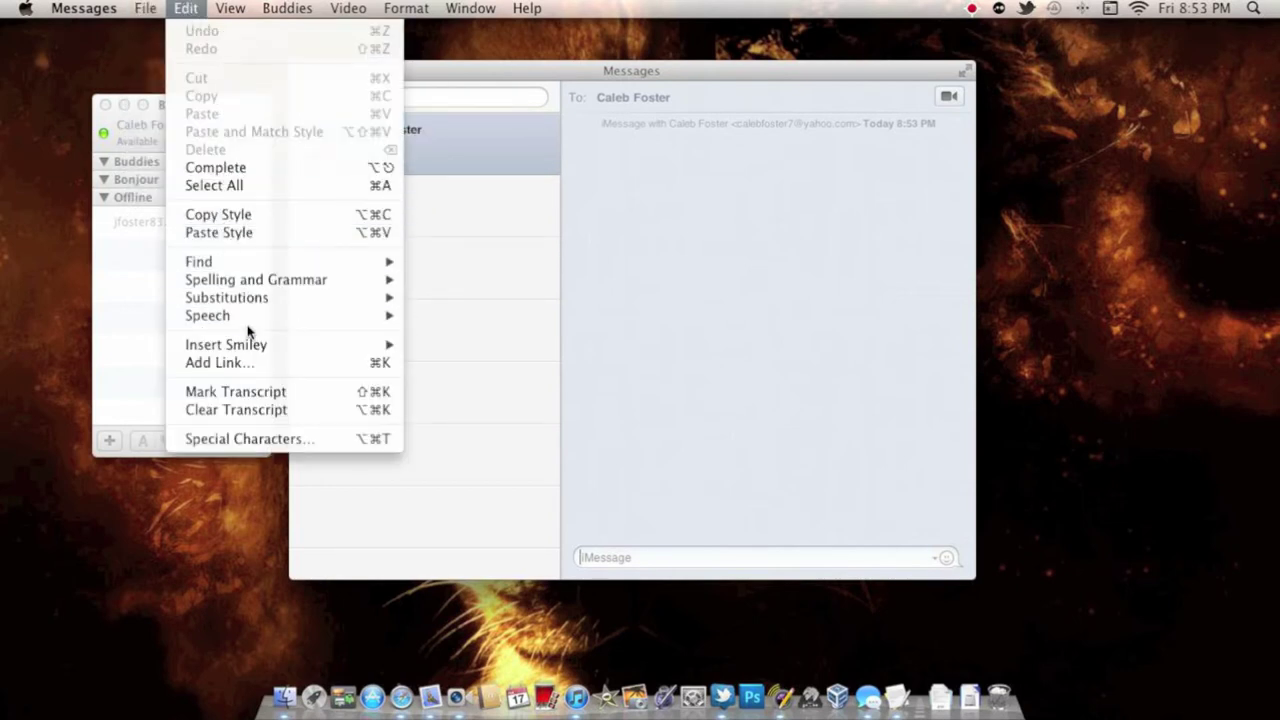
mouse_move(280, 343)
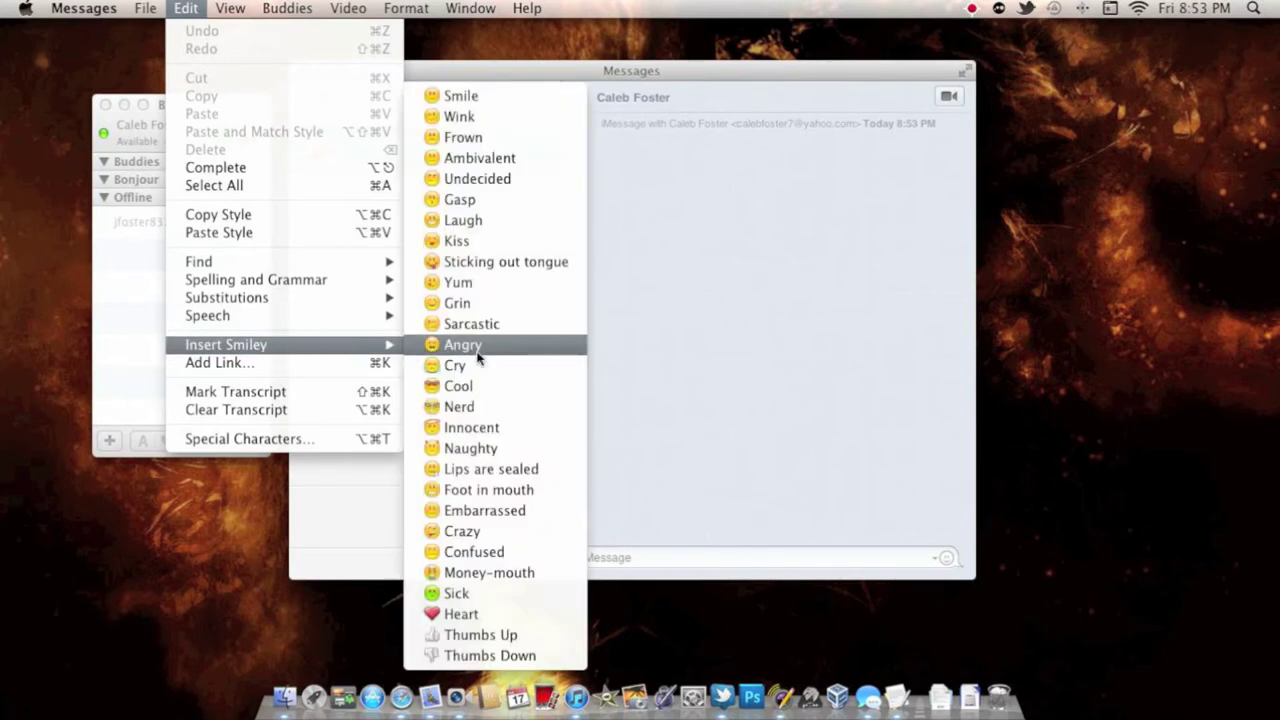
click(470, 406)
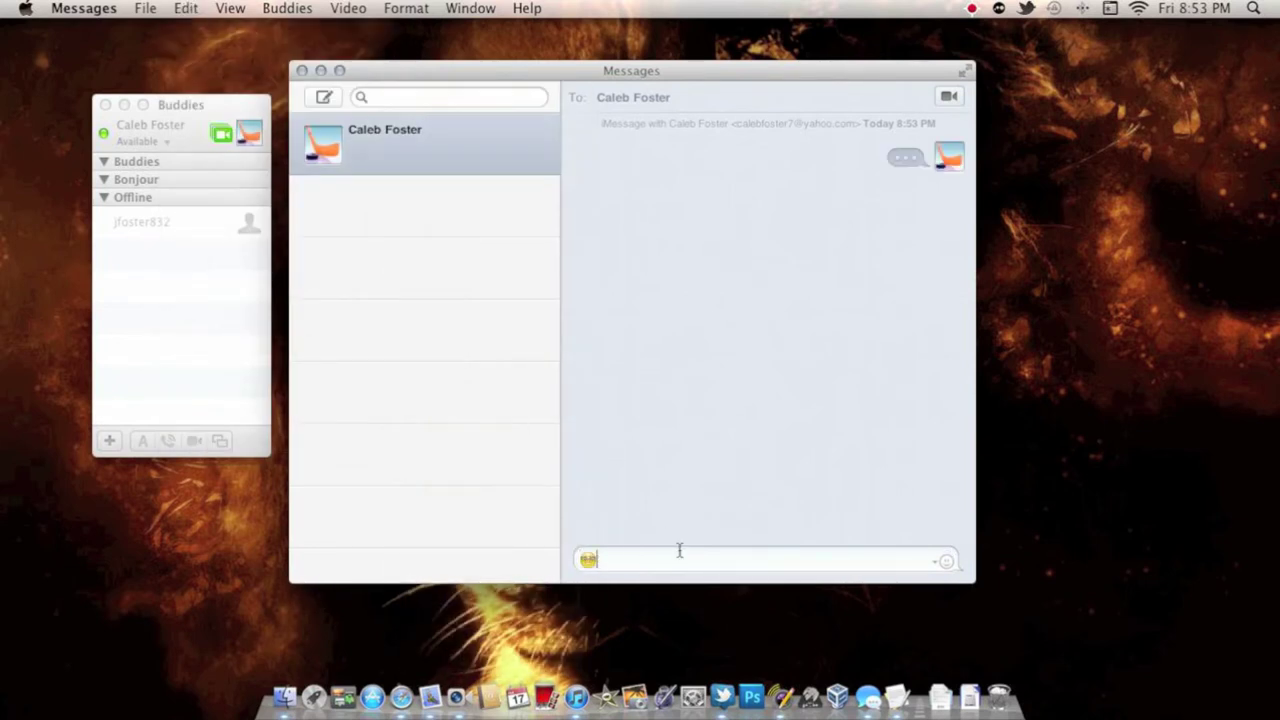
key(Return)
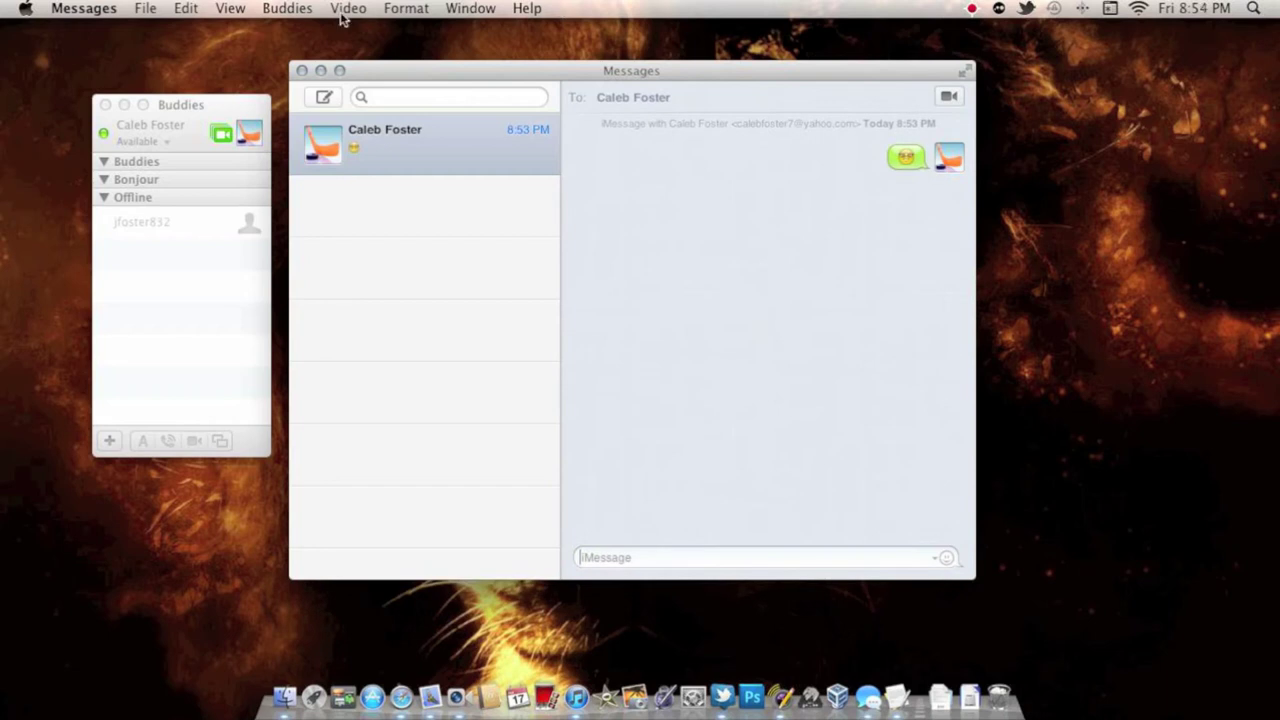
click(186, 9)
mouse_move(230, 10)
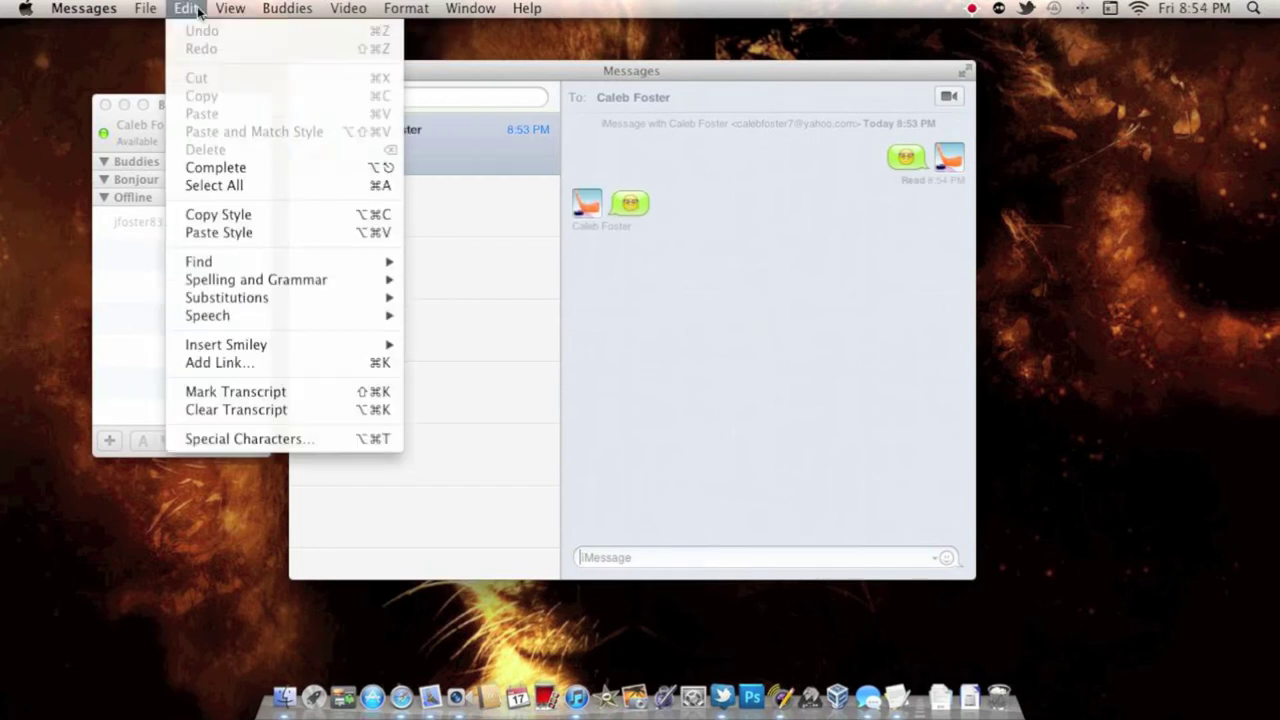
mouse_move(236, 10)
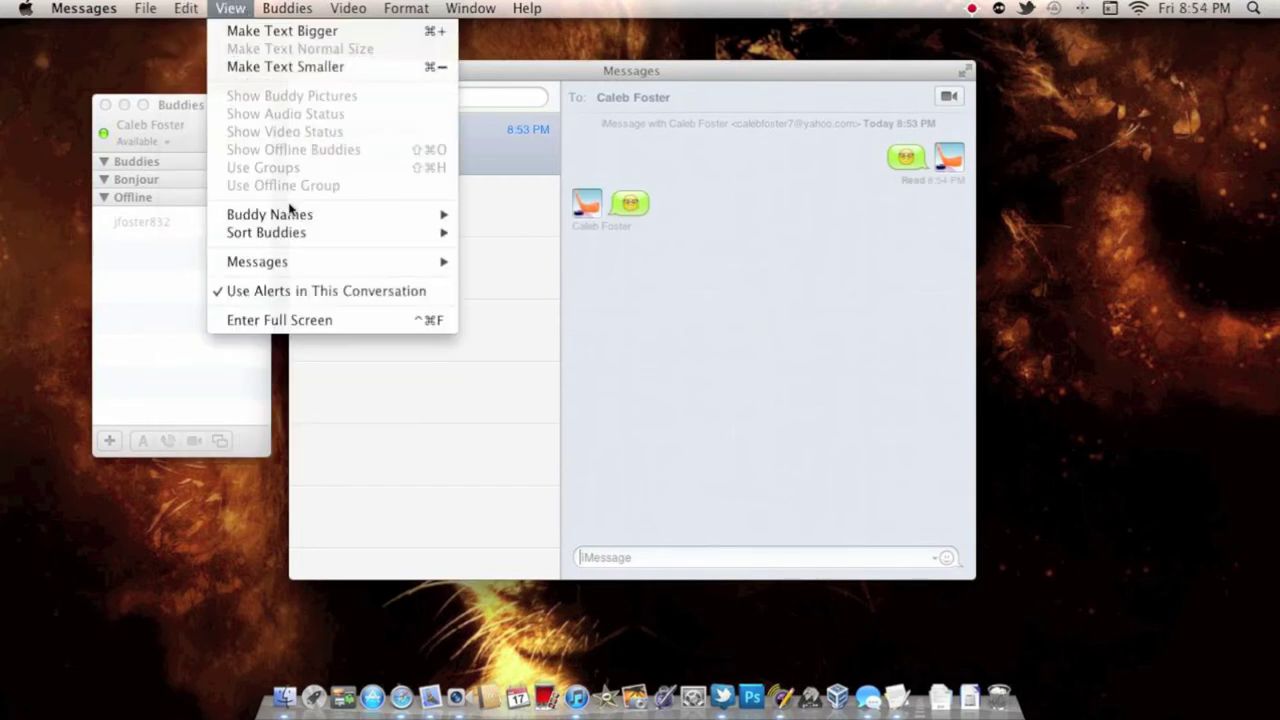
mouse_move(303, 236)
mouse_move(290, 10)
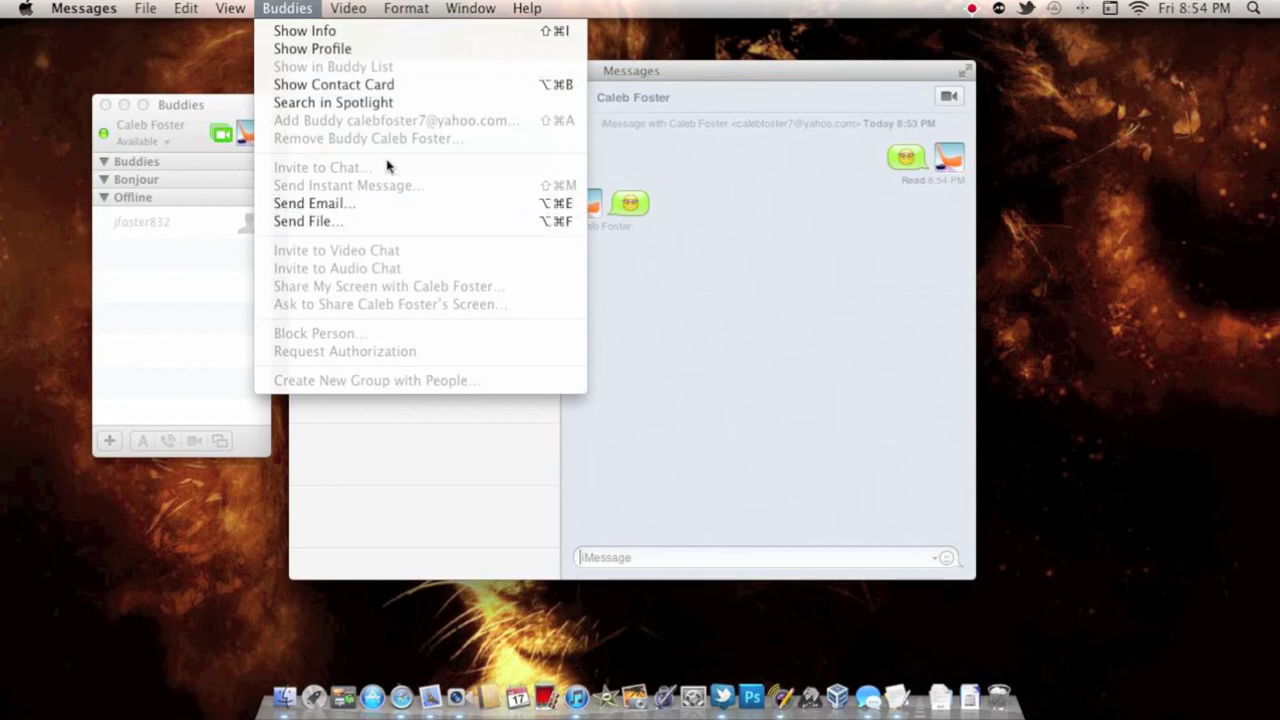
mouse_move(366, 20)
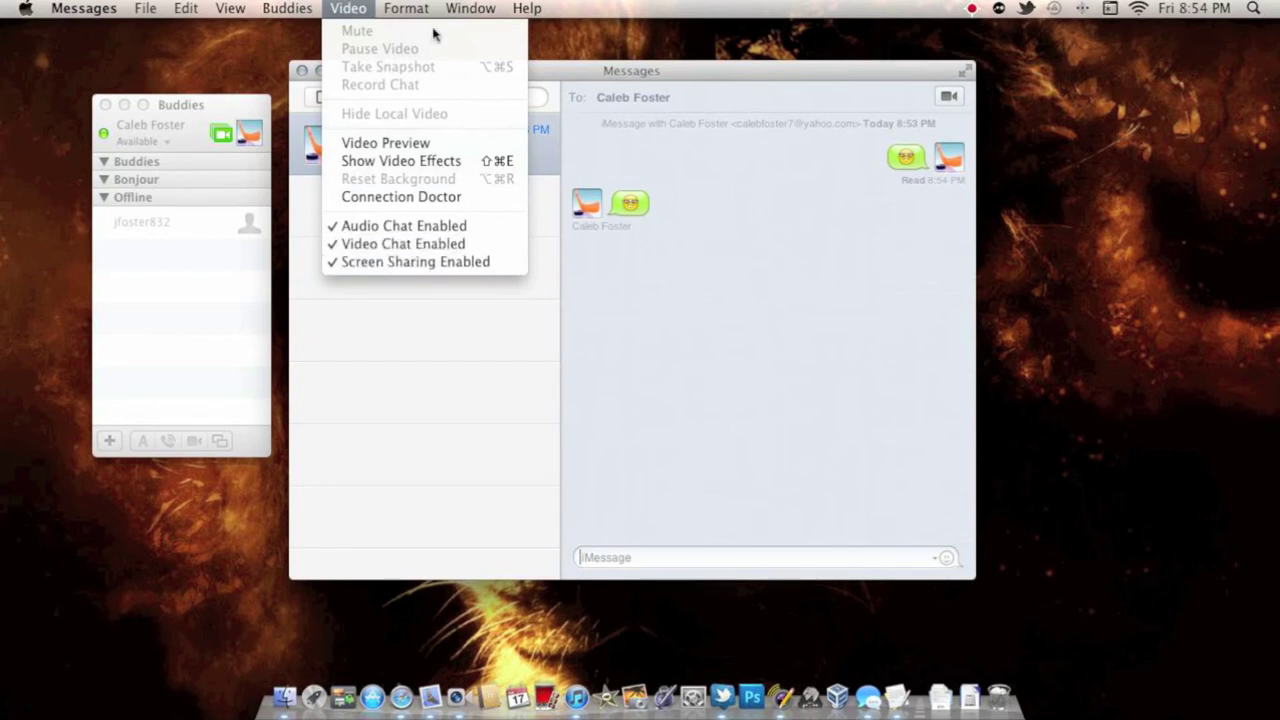
mouse_move(407, 15)
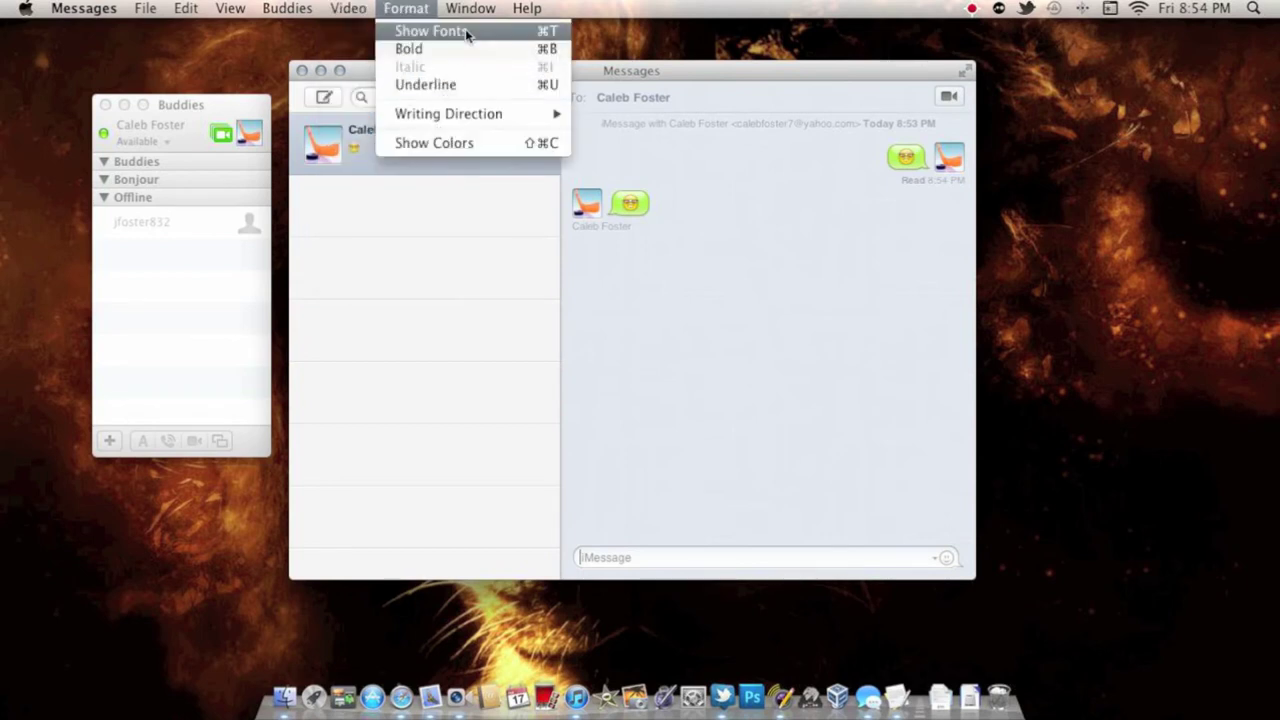
mouse_move(478, 14)
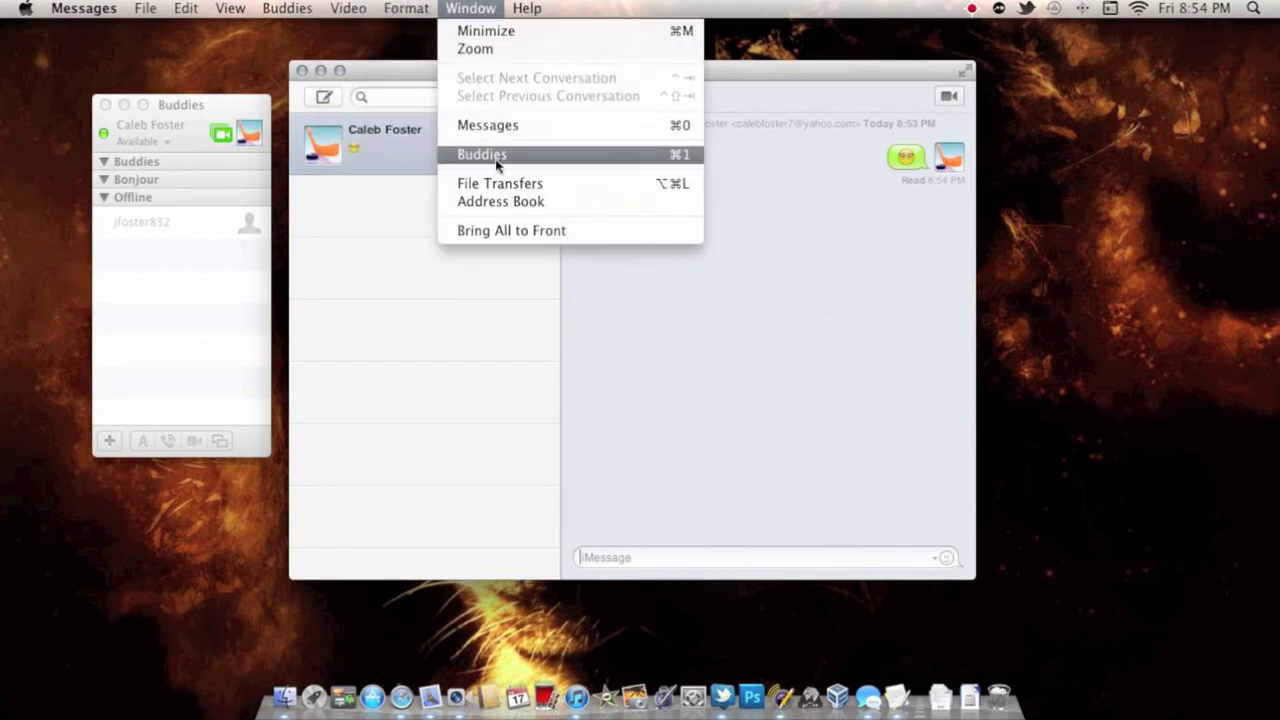
click(355, 334)
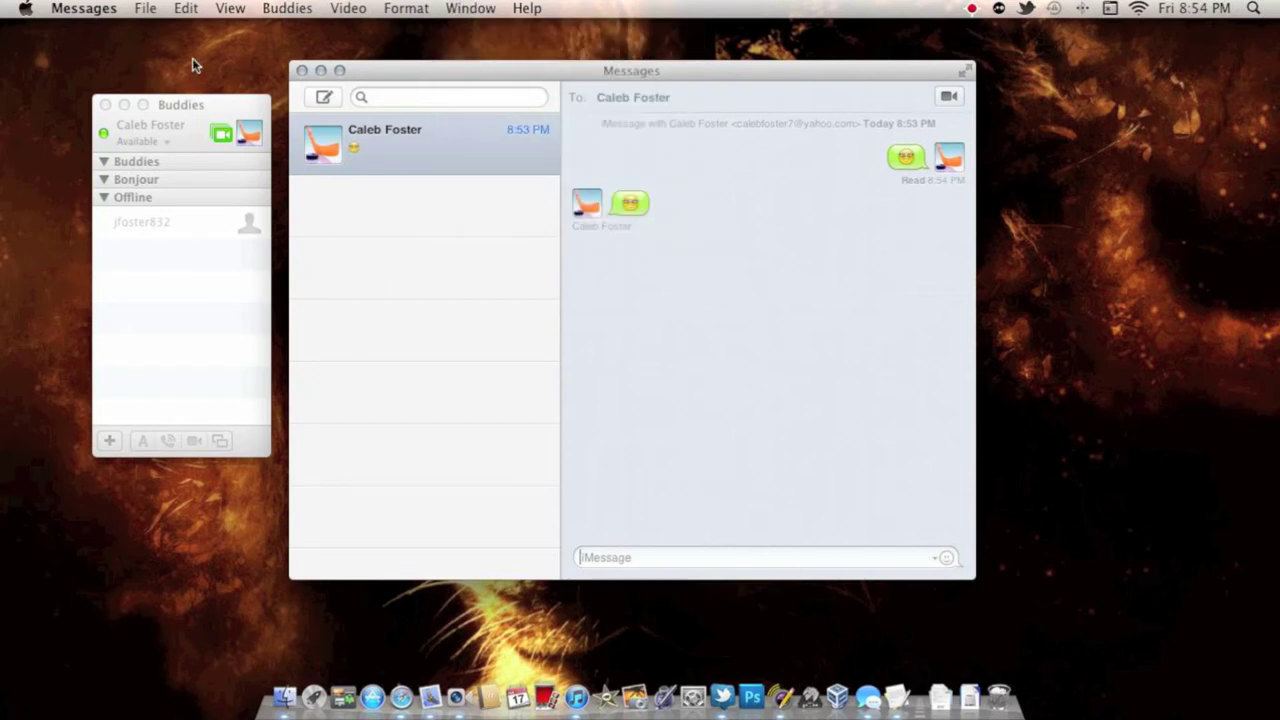
click(105, 105)
click(470, 10)
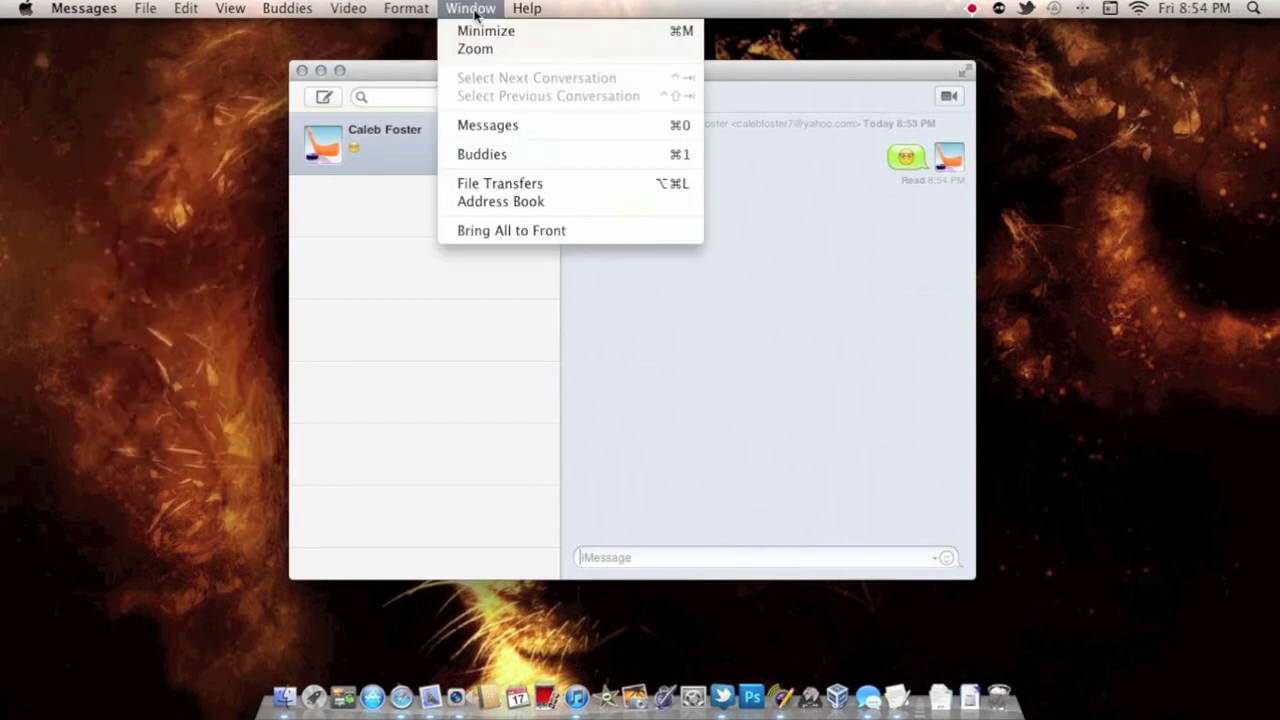
click(484, 154)
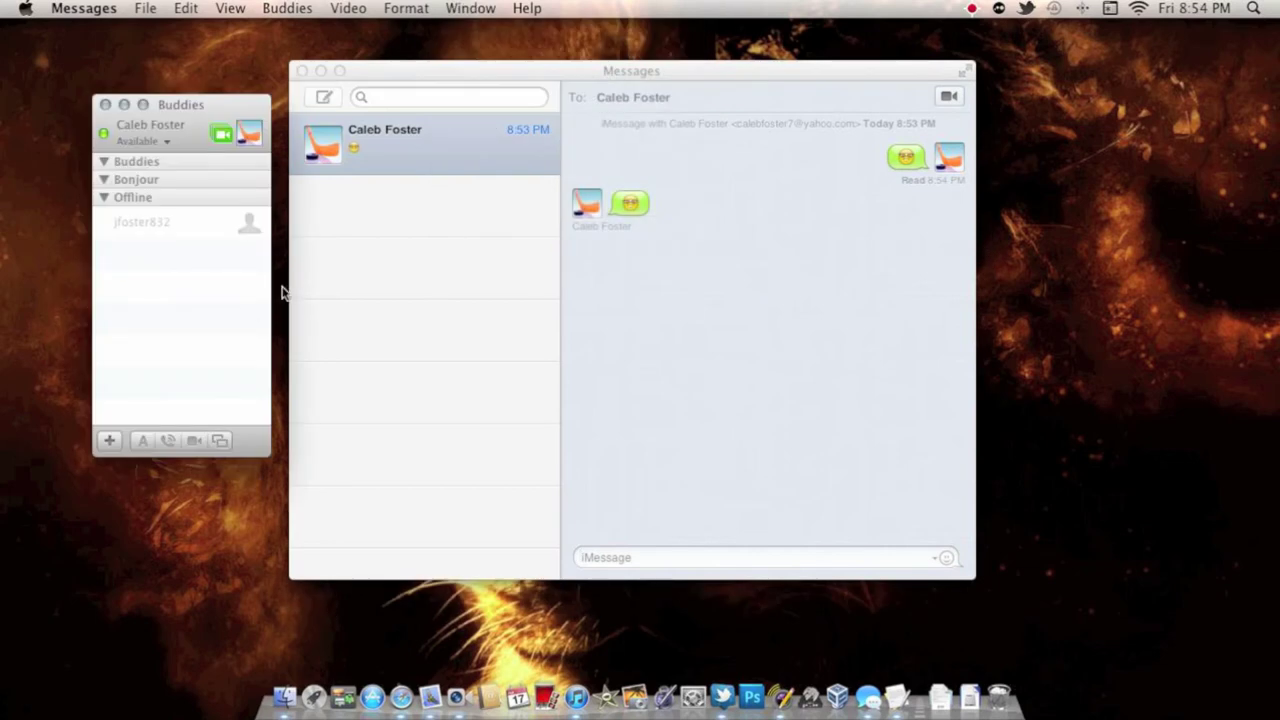
click(449, 12)
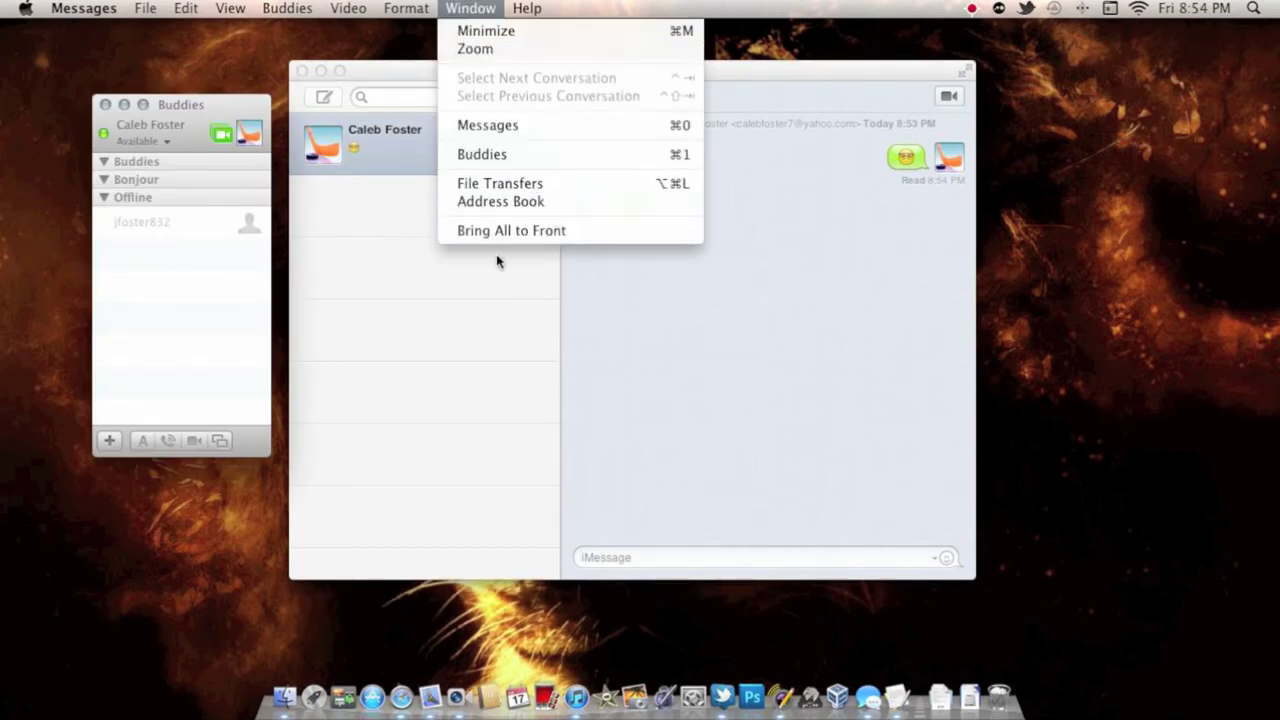
mouse_move(527, 8)
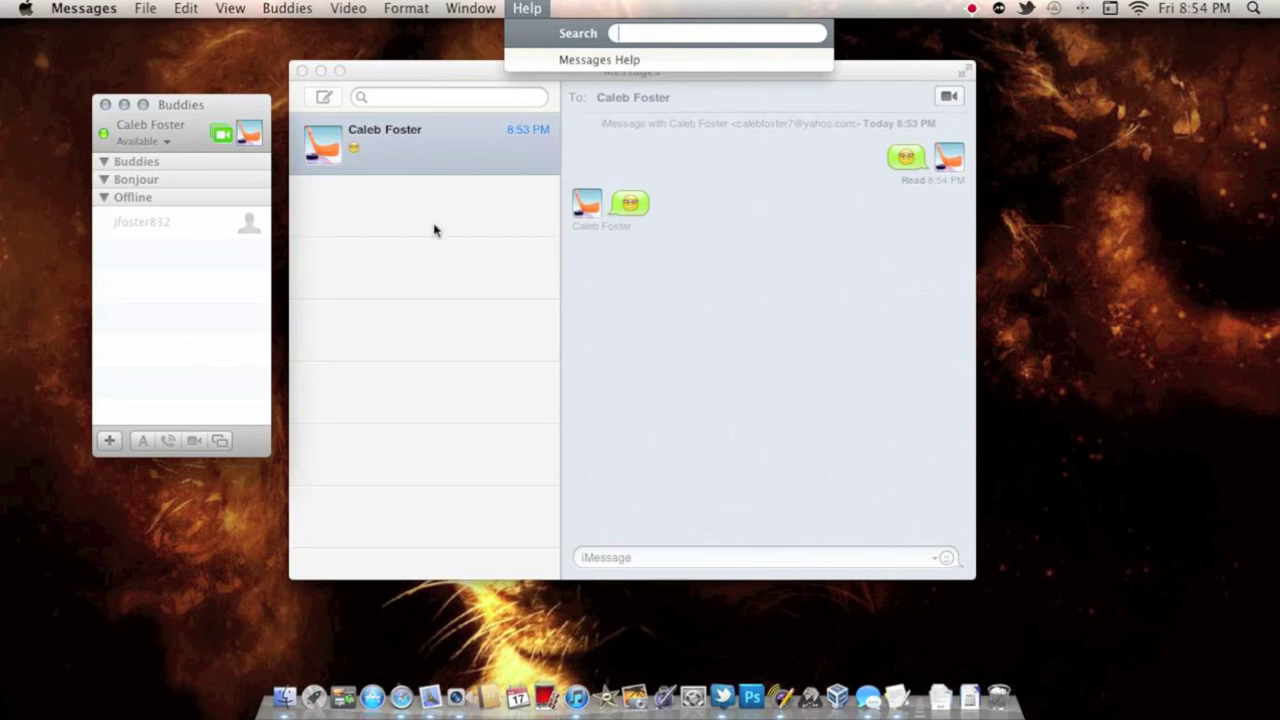
click(370, 202)
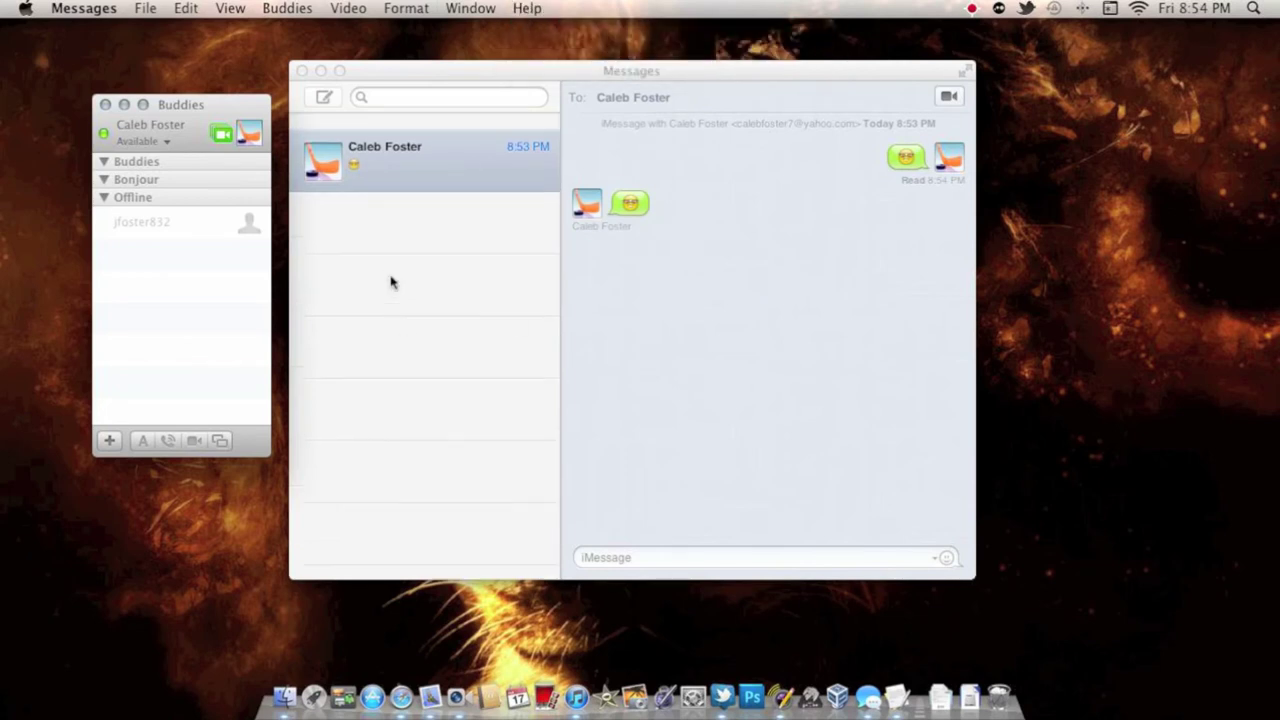
- Put the conversation in full screen, check FaceTime options, and center the Buddies list on the desktop space
mouse_move(530, 166)
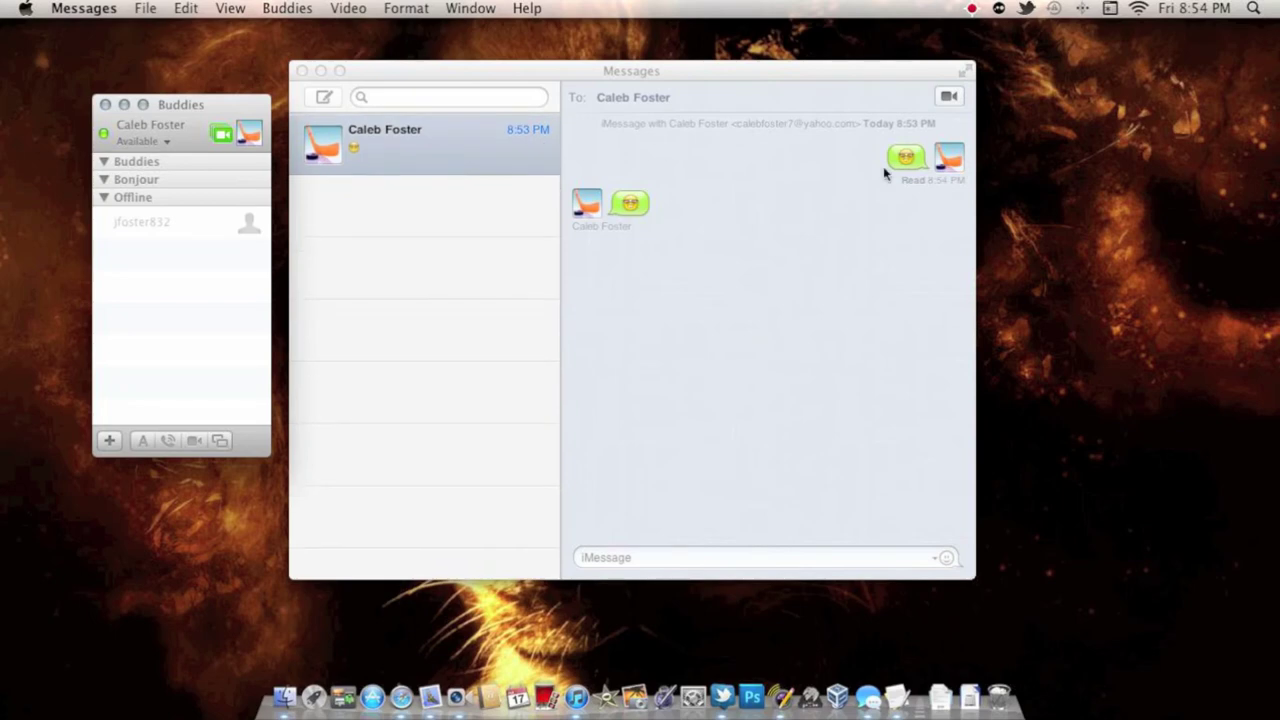
click(967, 72)
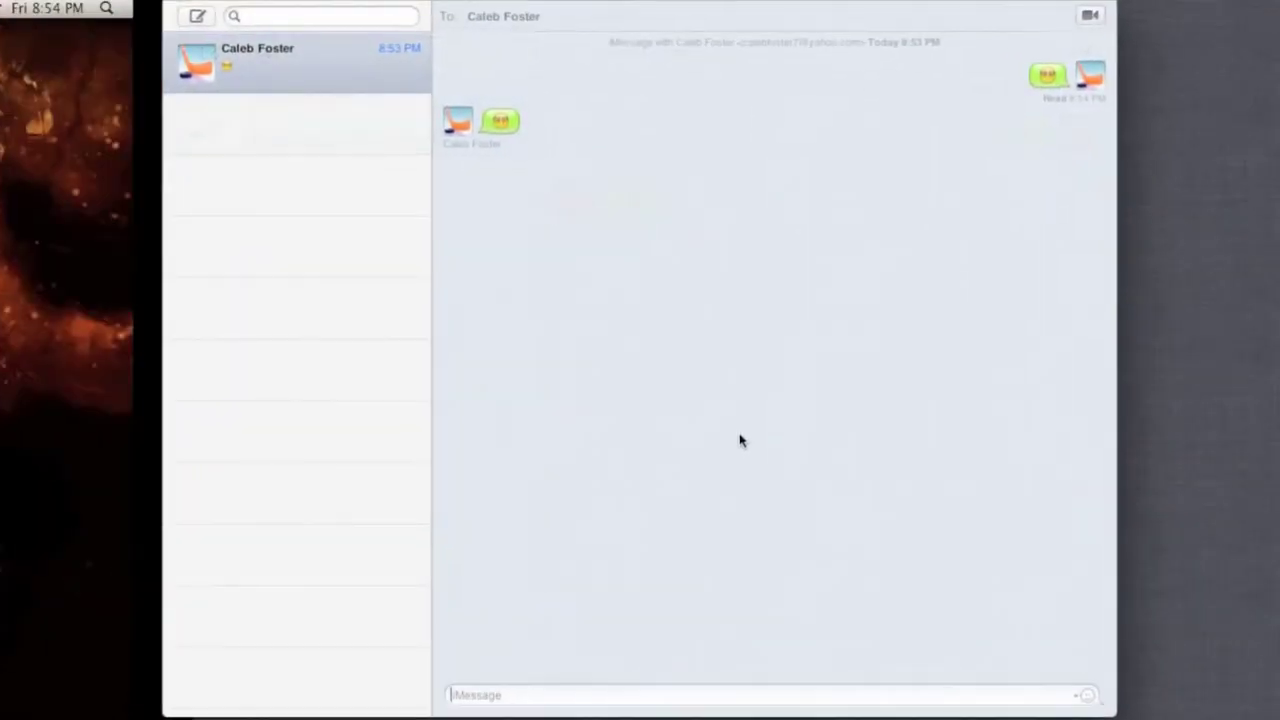
click(1095, 14)
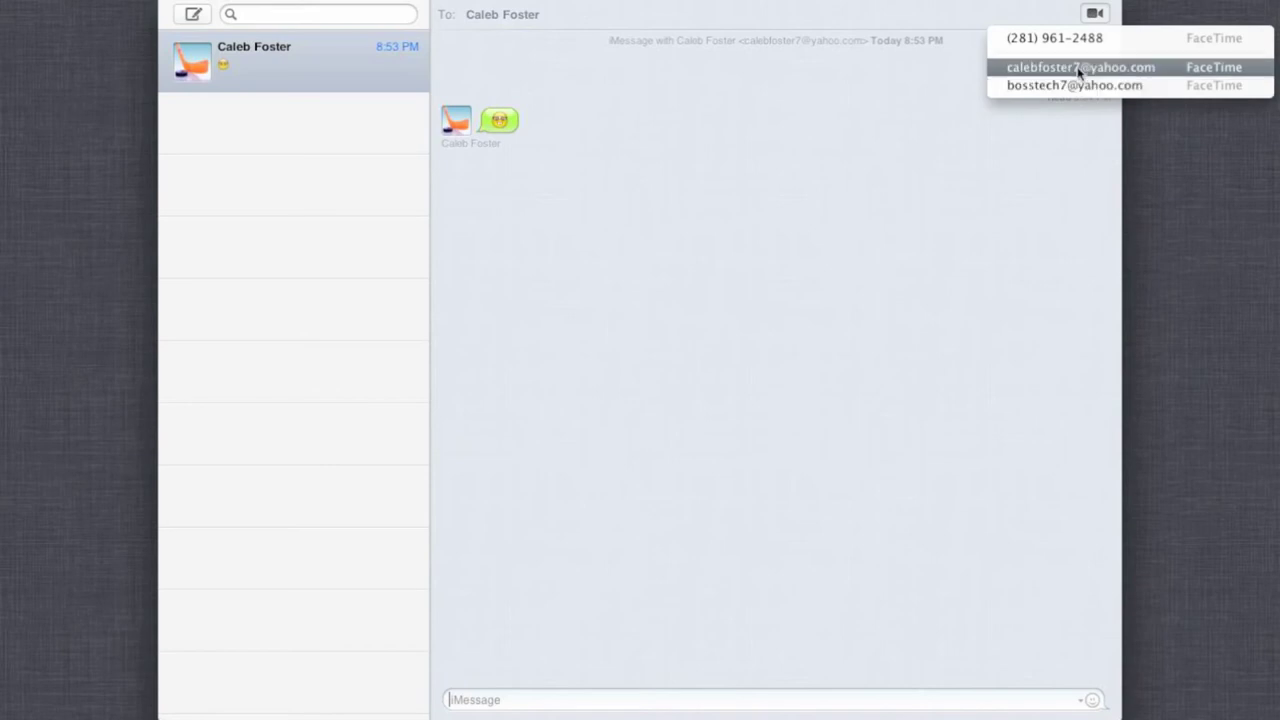
key(Escape)
key(Escape)
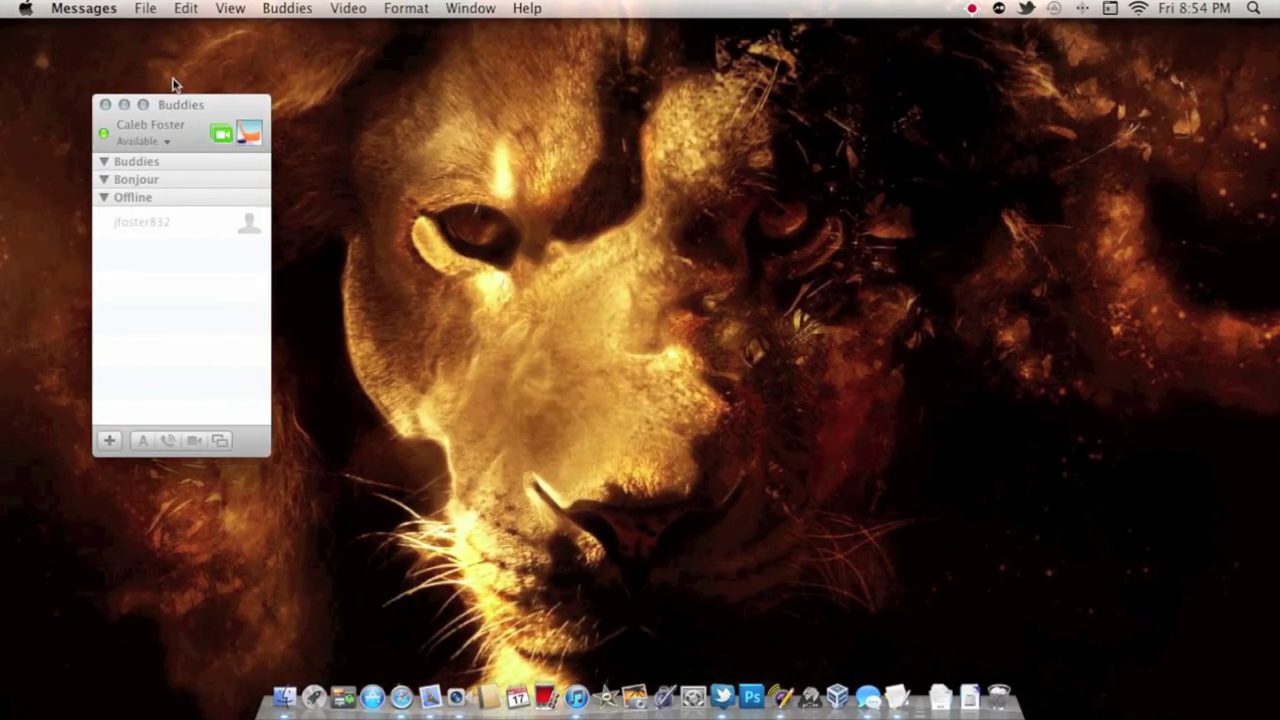
drag(174, 108, 616, 190)
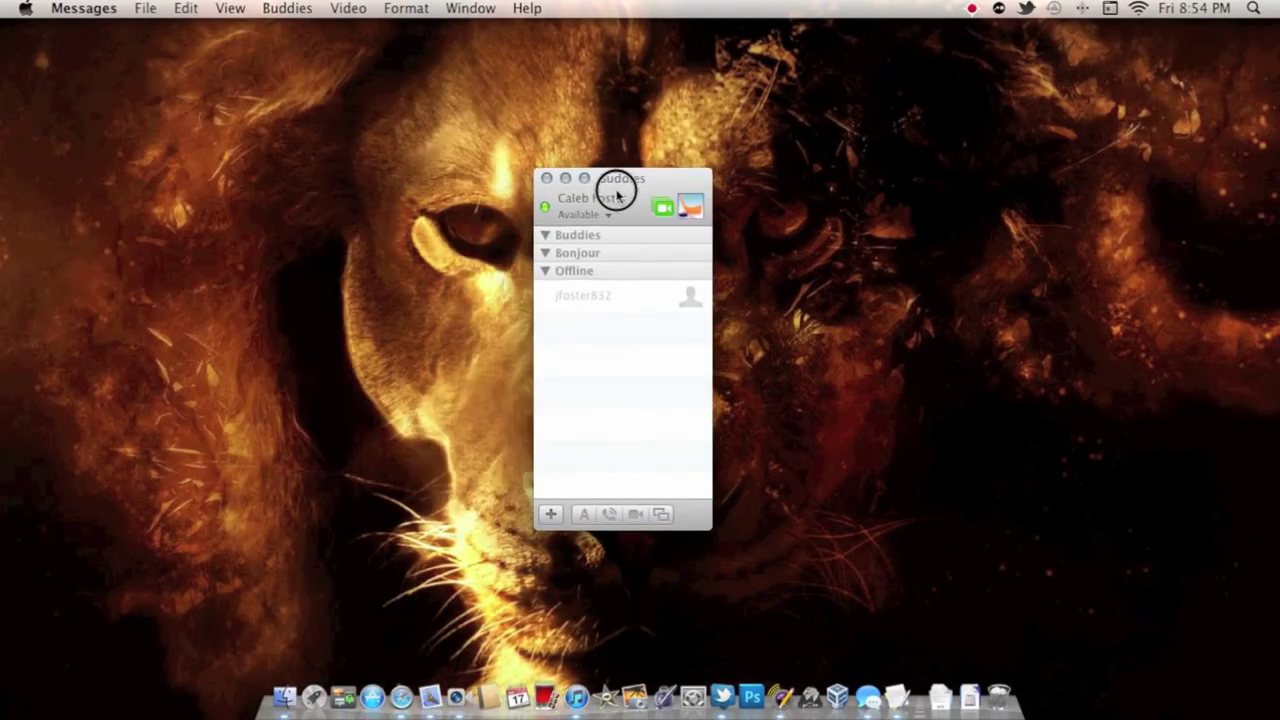
key(ctrl+Right)
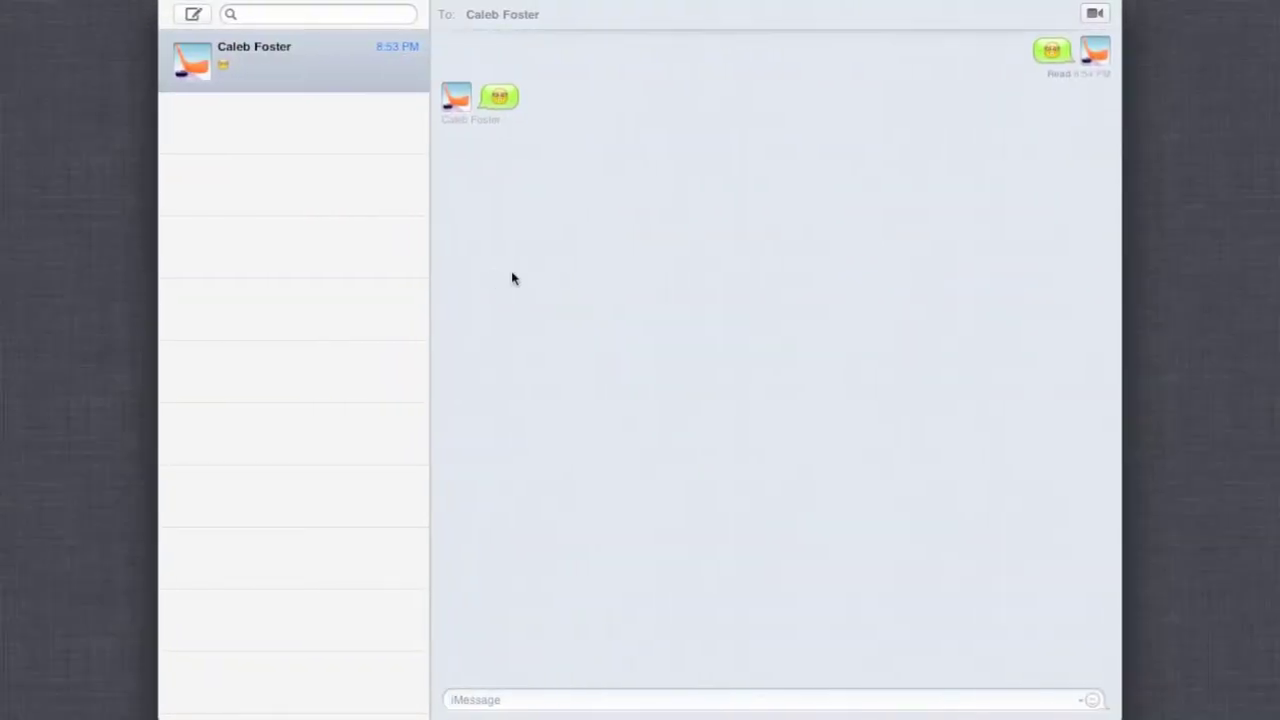
- Preview the Dashboard, exit full screen from the menu bar, and open Mission Control
key(F12)
click(837, 207)
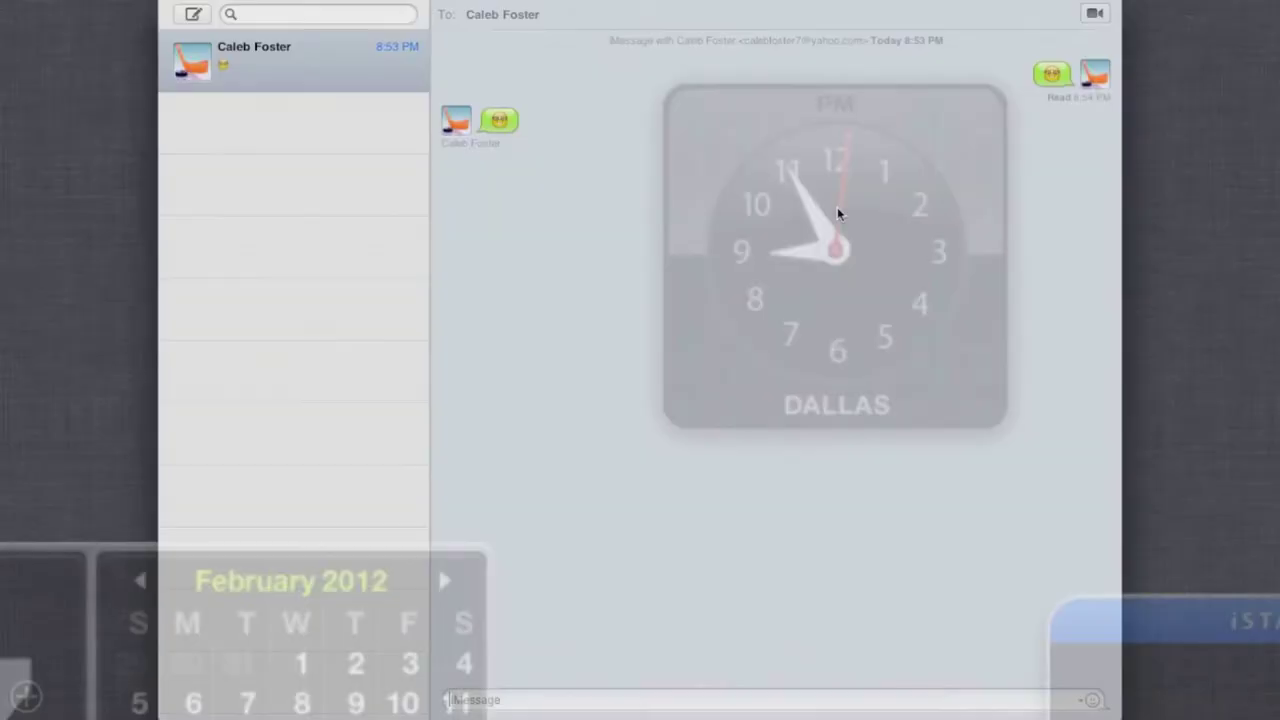
mouse_move(1207, 8)
click(1253, 9)
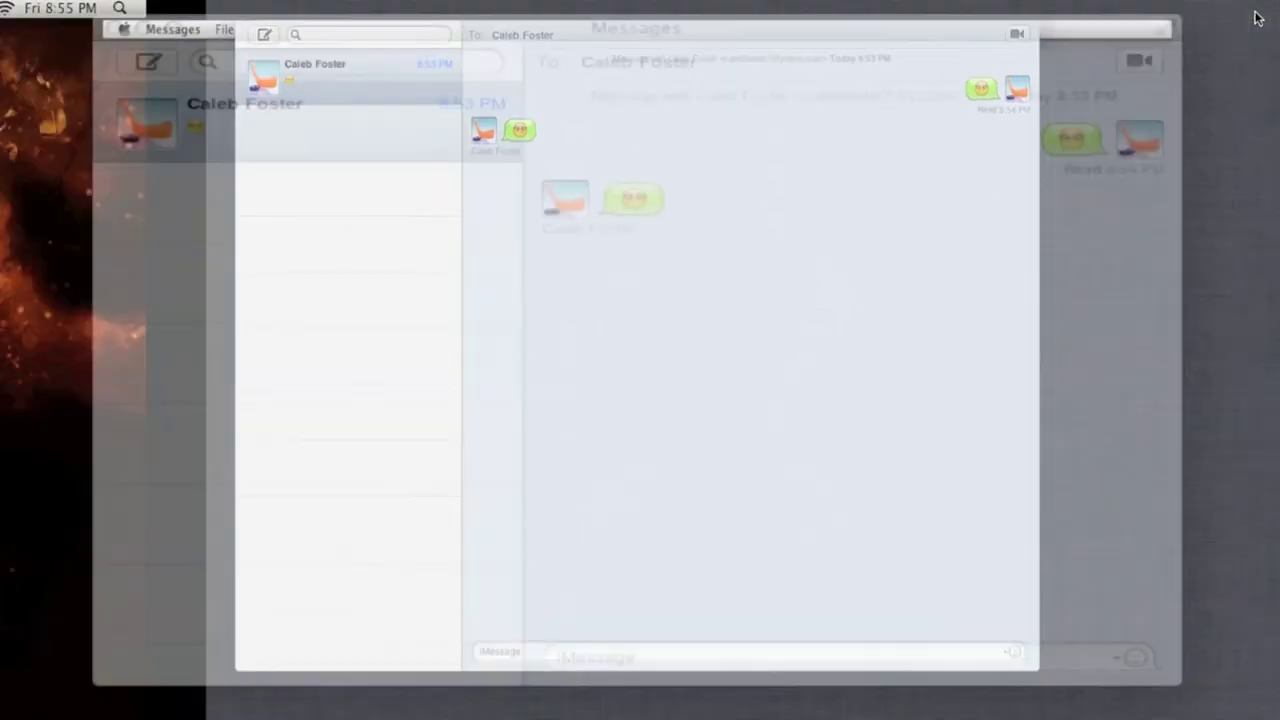
key(ctrl+Up)
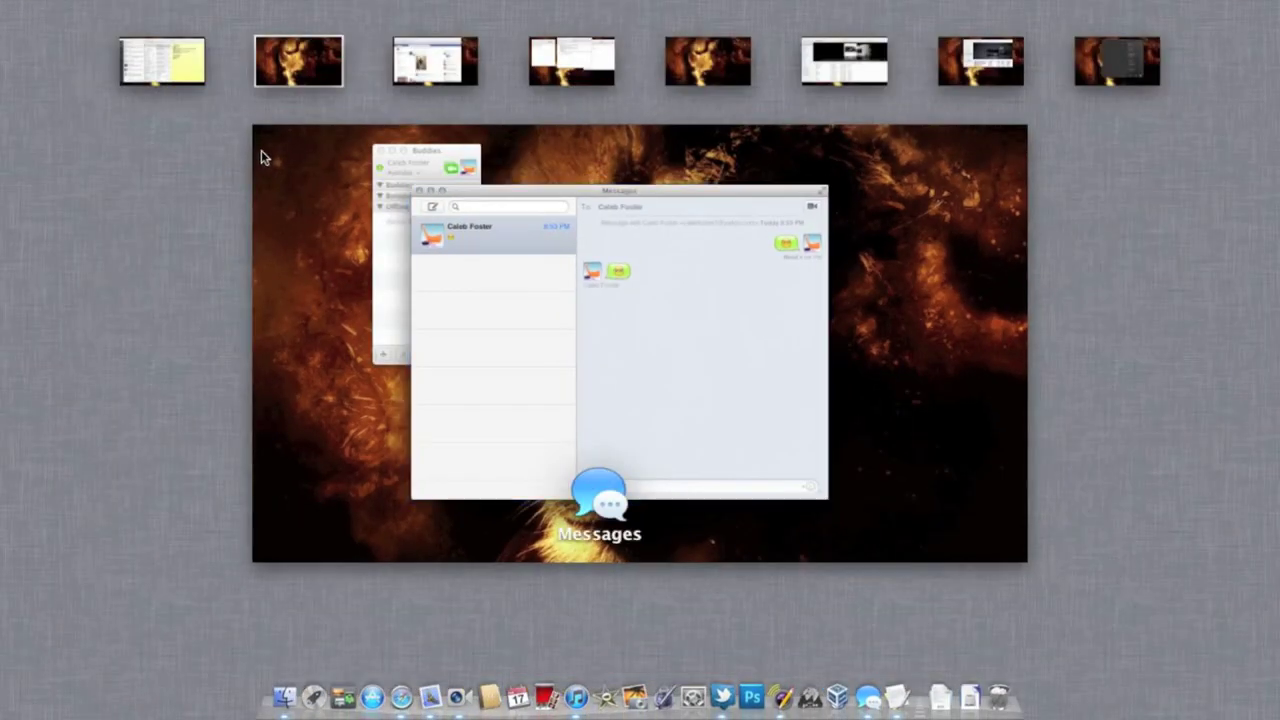
- Pick the Buddies window in Mission Control and drag it back to the upper left
click(391, 229)
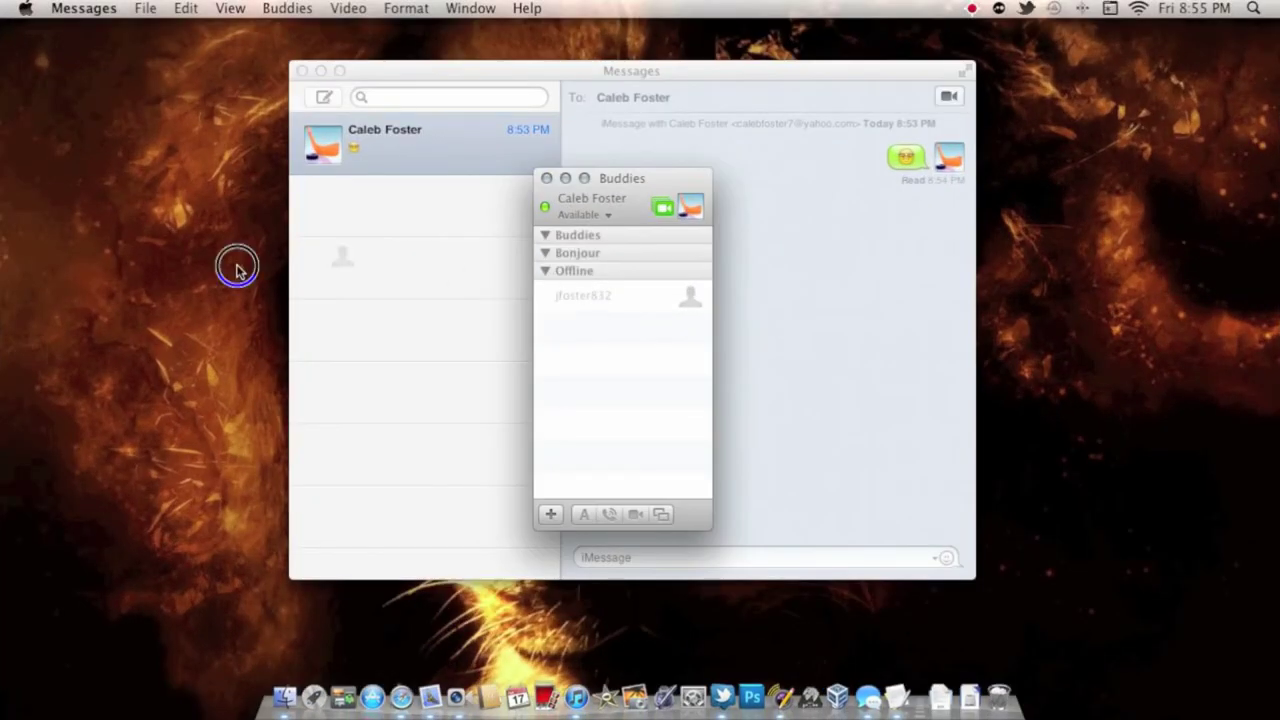
click(661, 231)
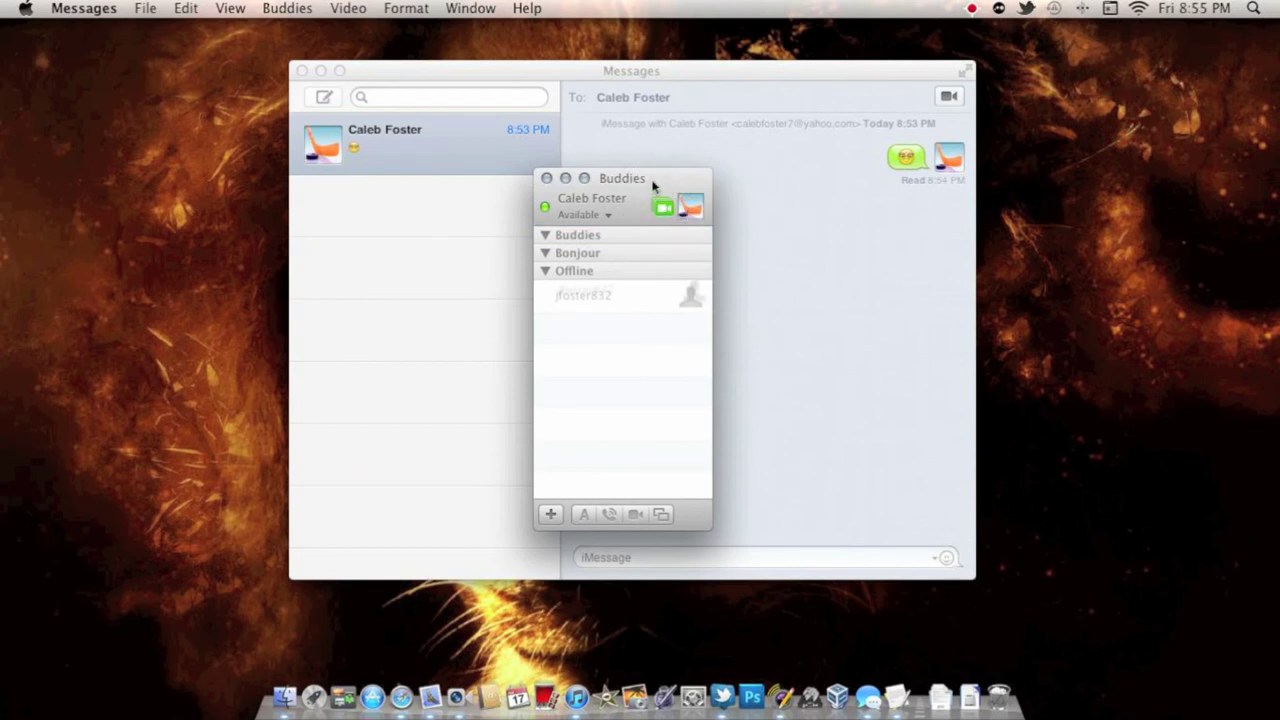
drag(619, 178, 199, 122)
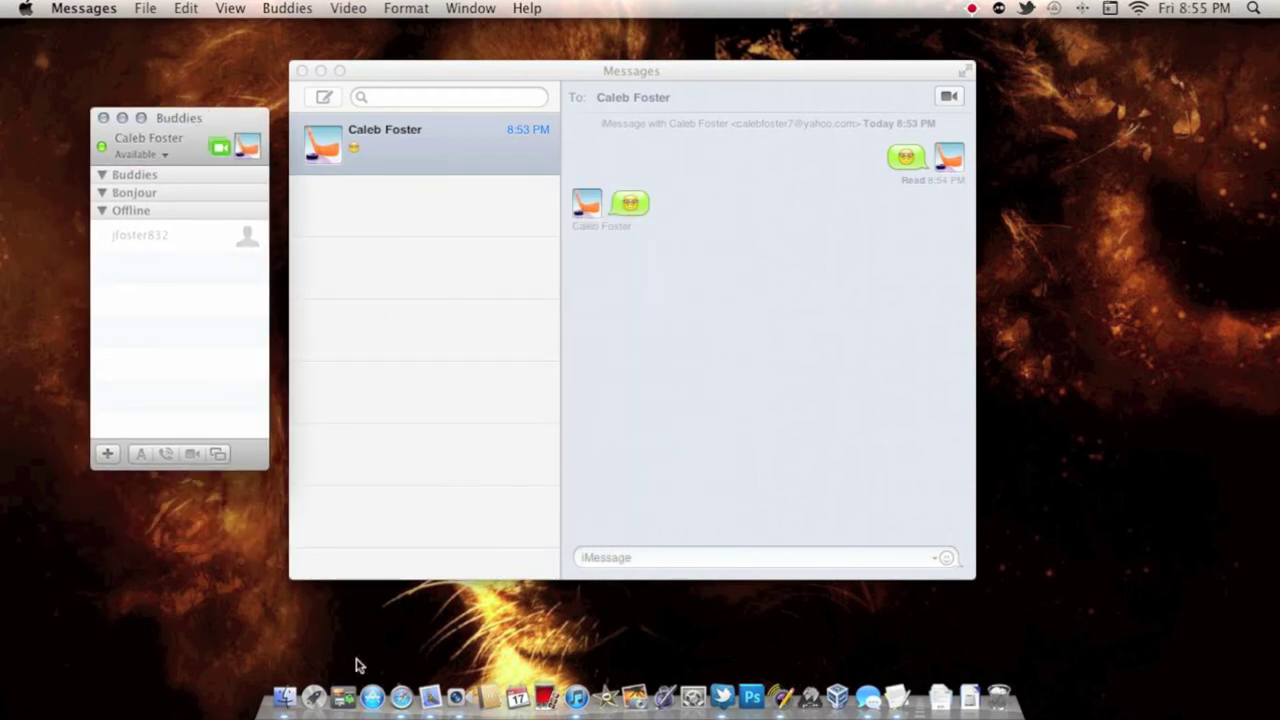